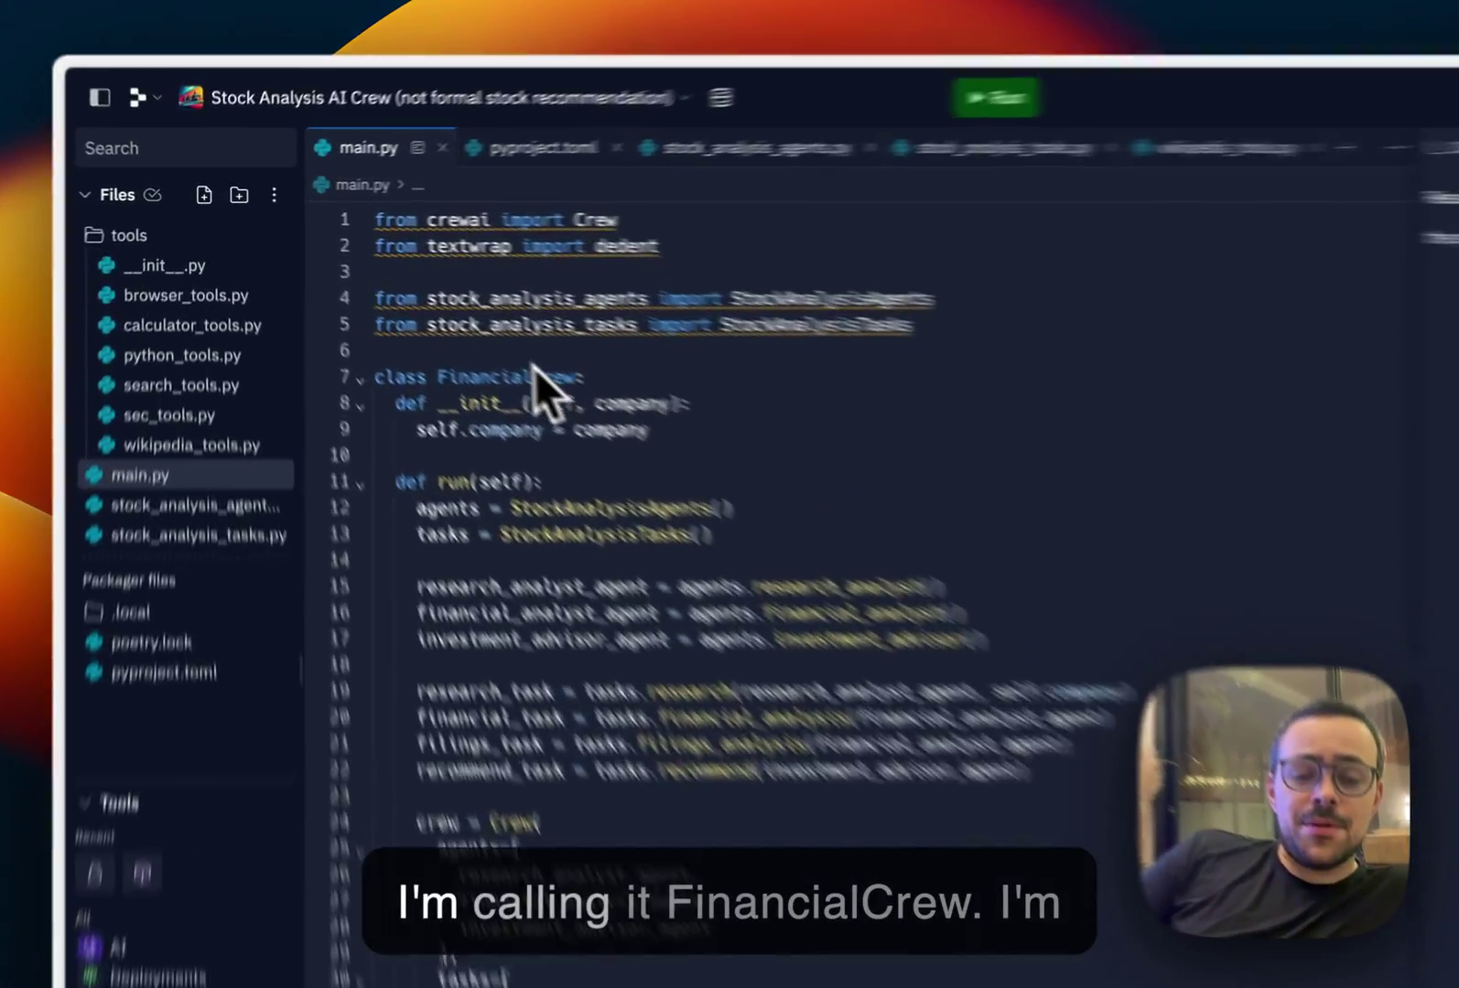
Step: Highlight the FinancialCrew class, the crewai import and the three agent calls
double_click(405, 316)
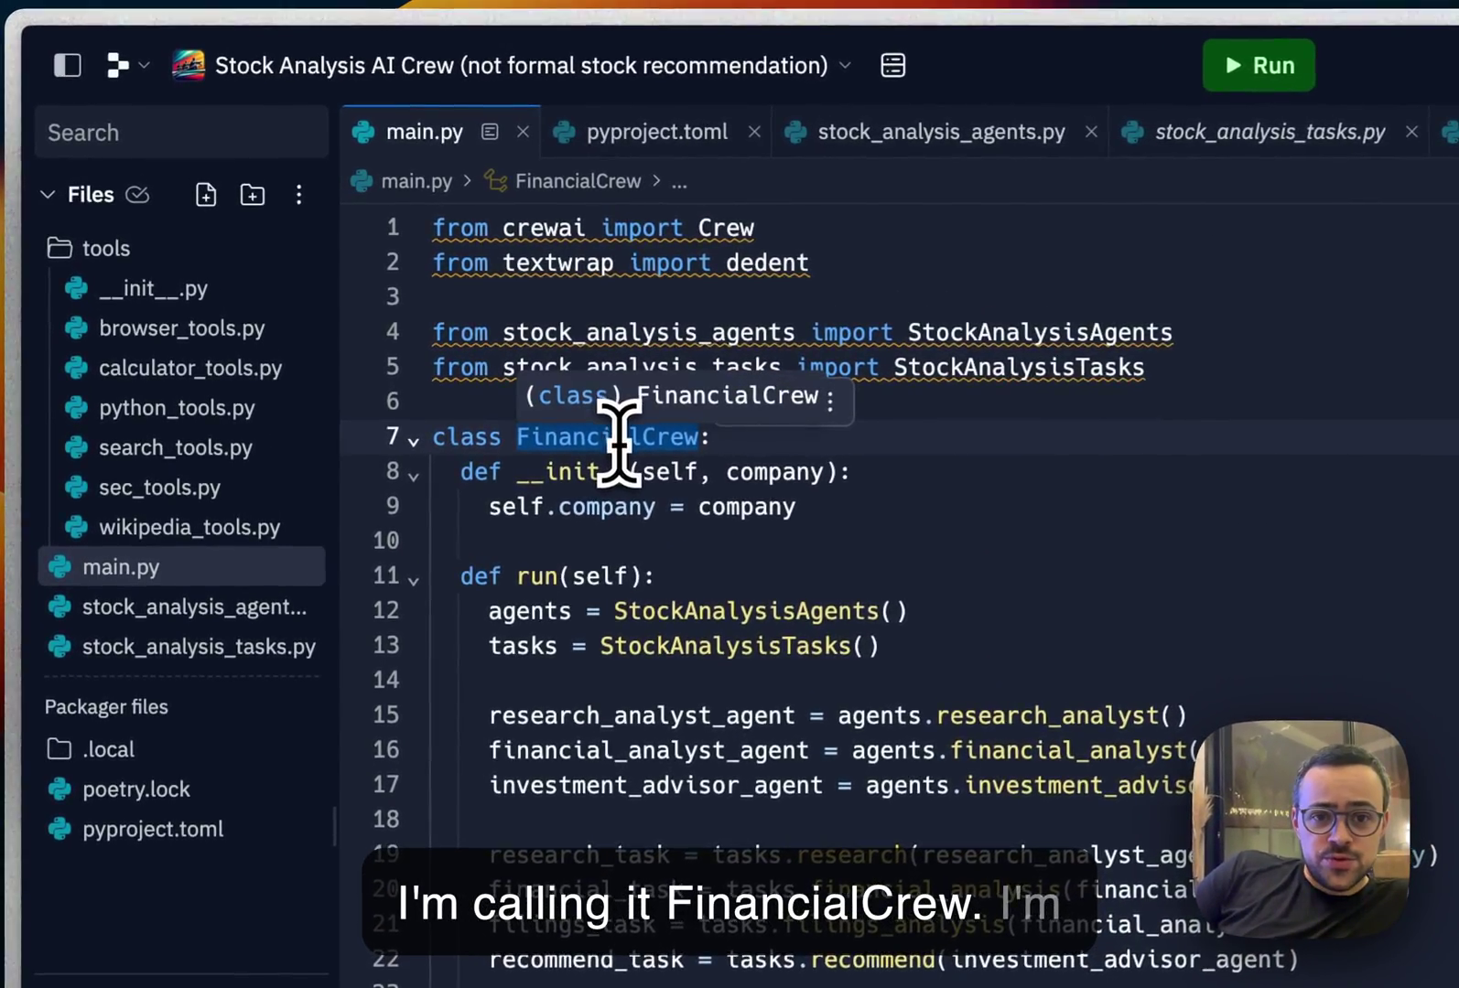
left_click_drag(428, 228, 721, 228)
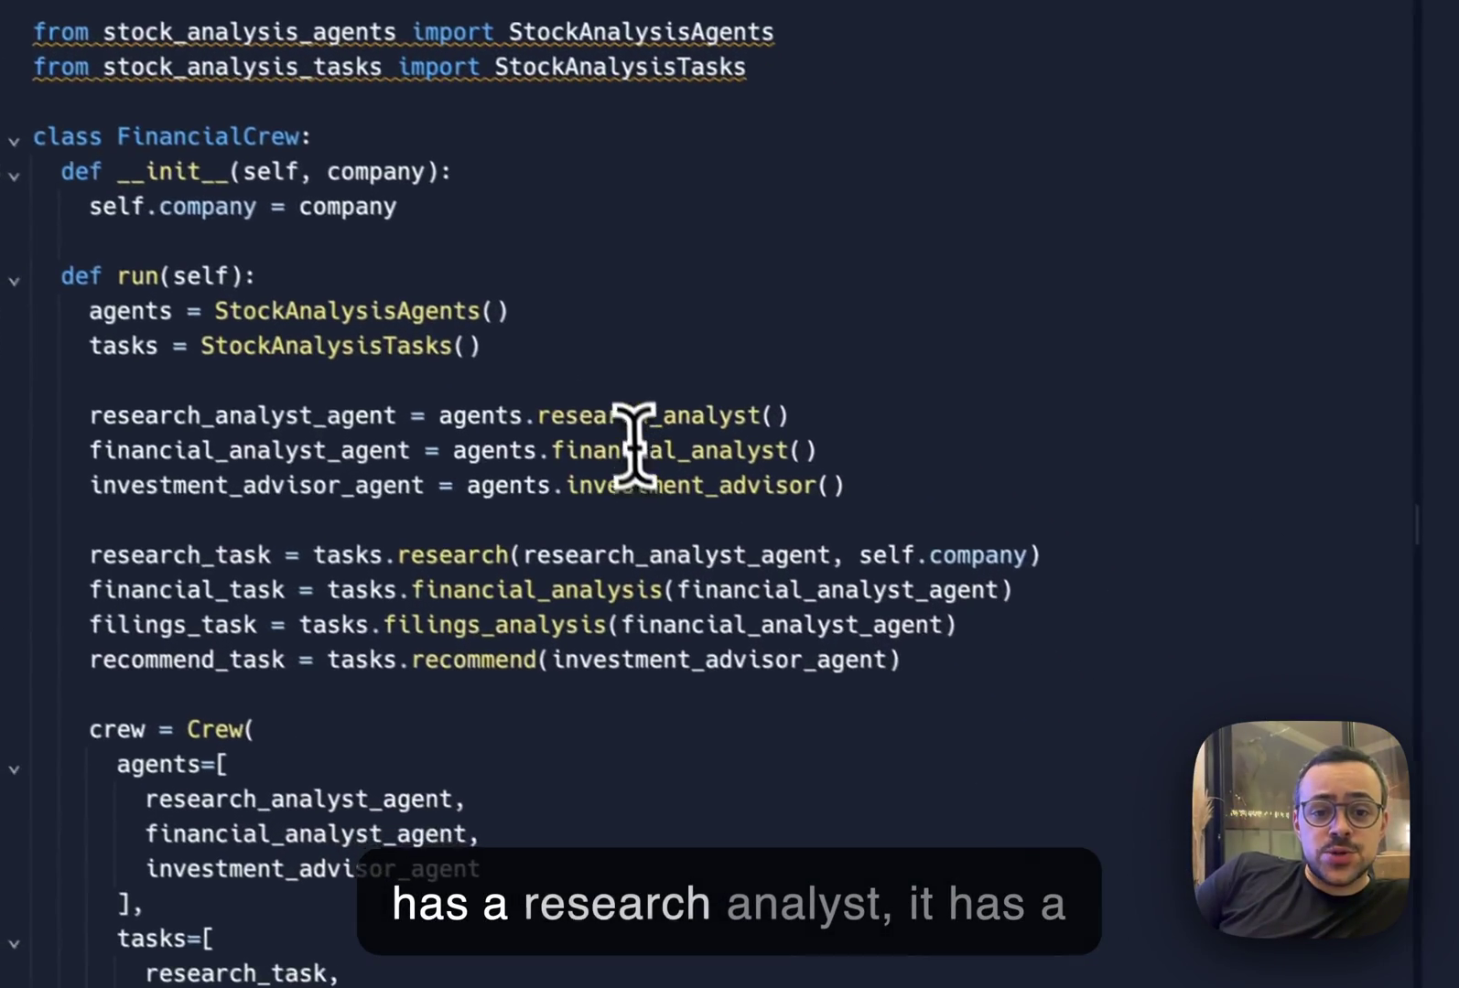
double_click(615, 399)
double_click(605, 434)
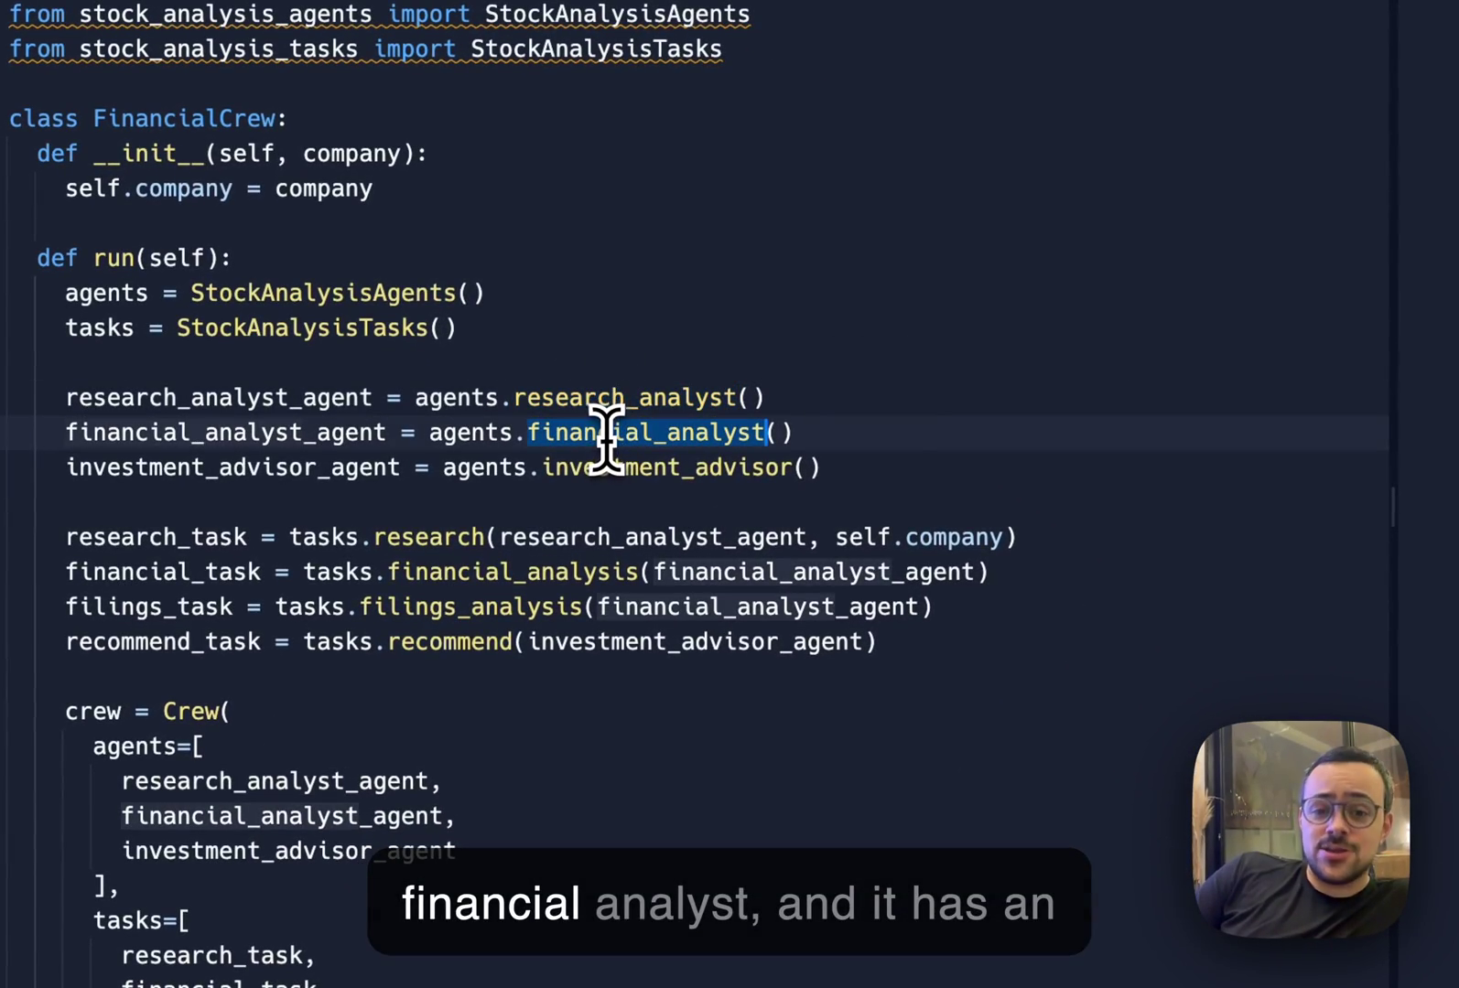
double_click(602, 468)
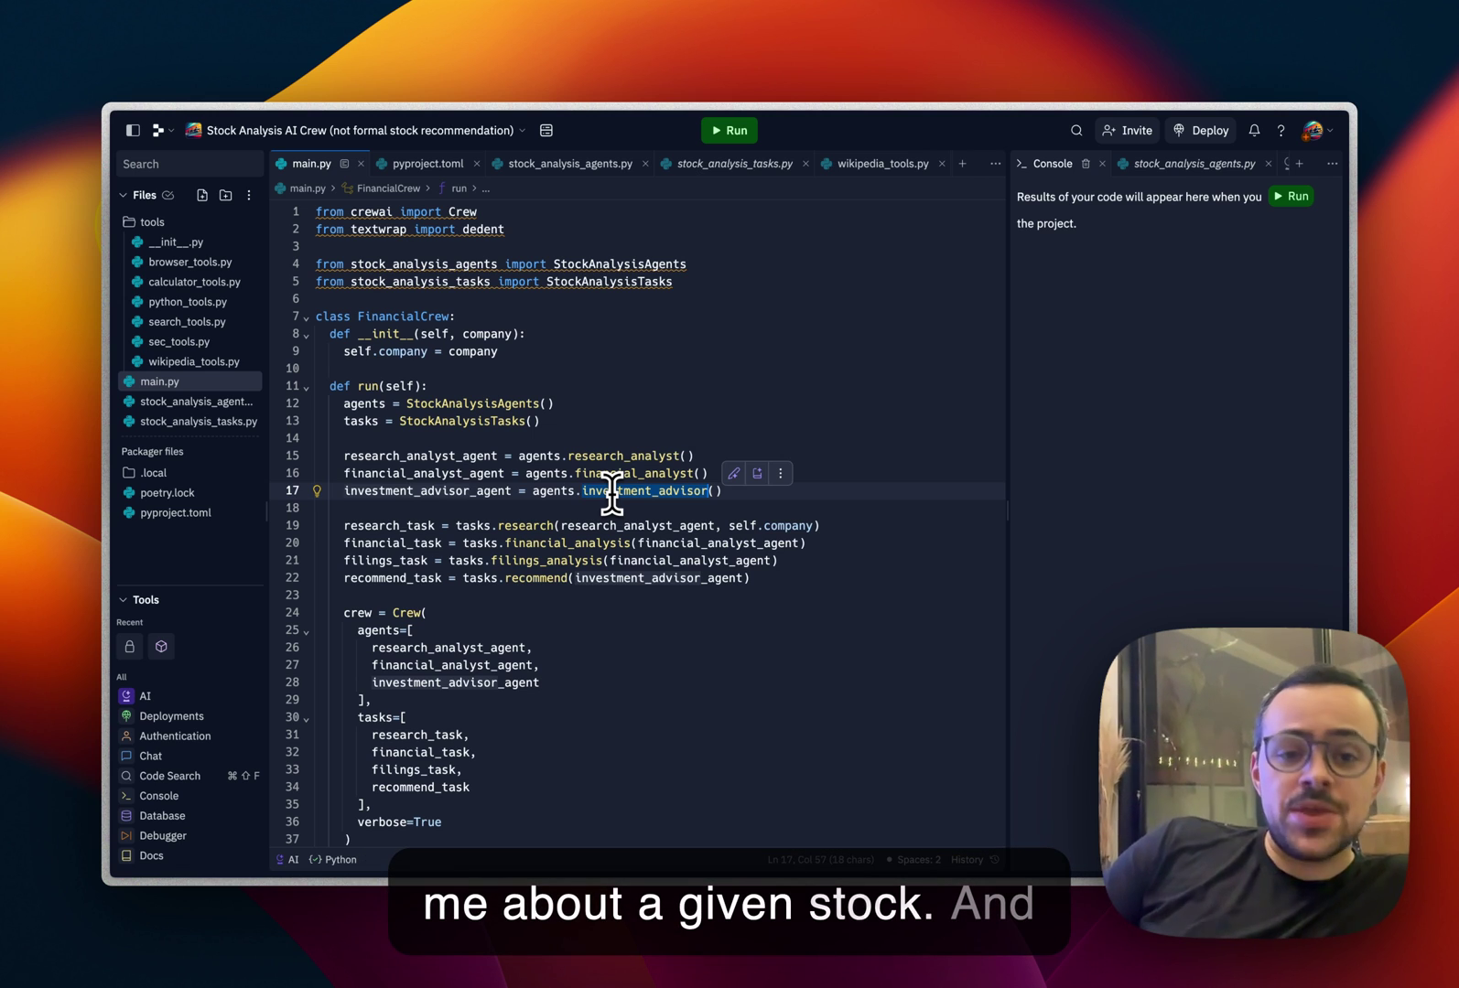
mouse_move(558, 492)
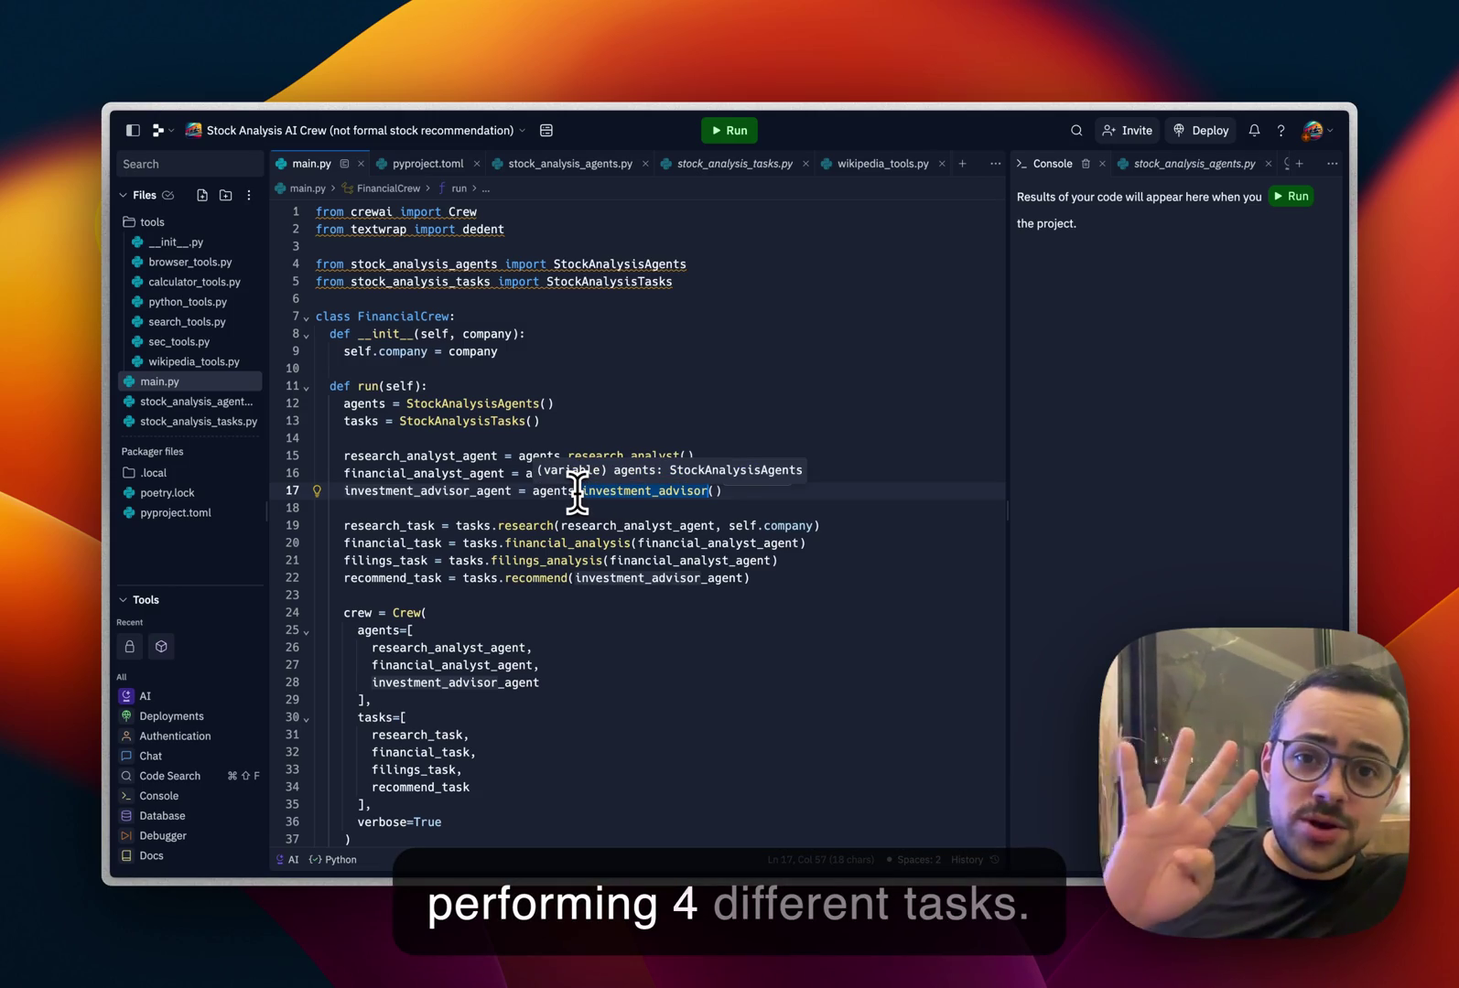
Step: Highlight the research, financial_analysis, filings_analysis and recommend task calls
double_click(540, 526)
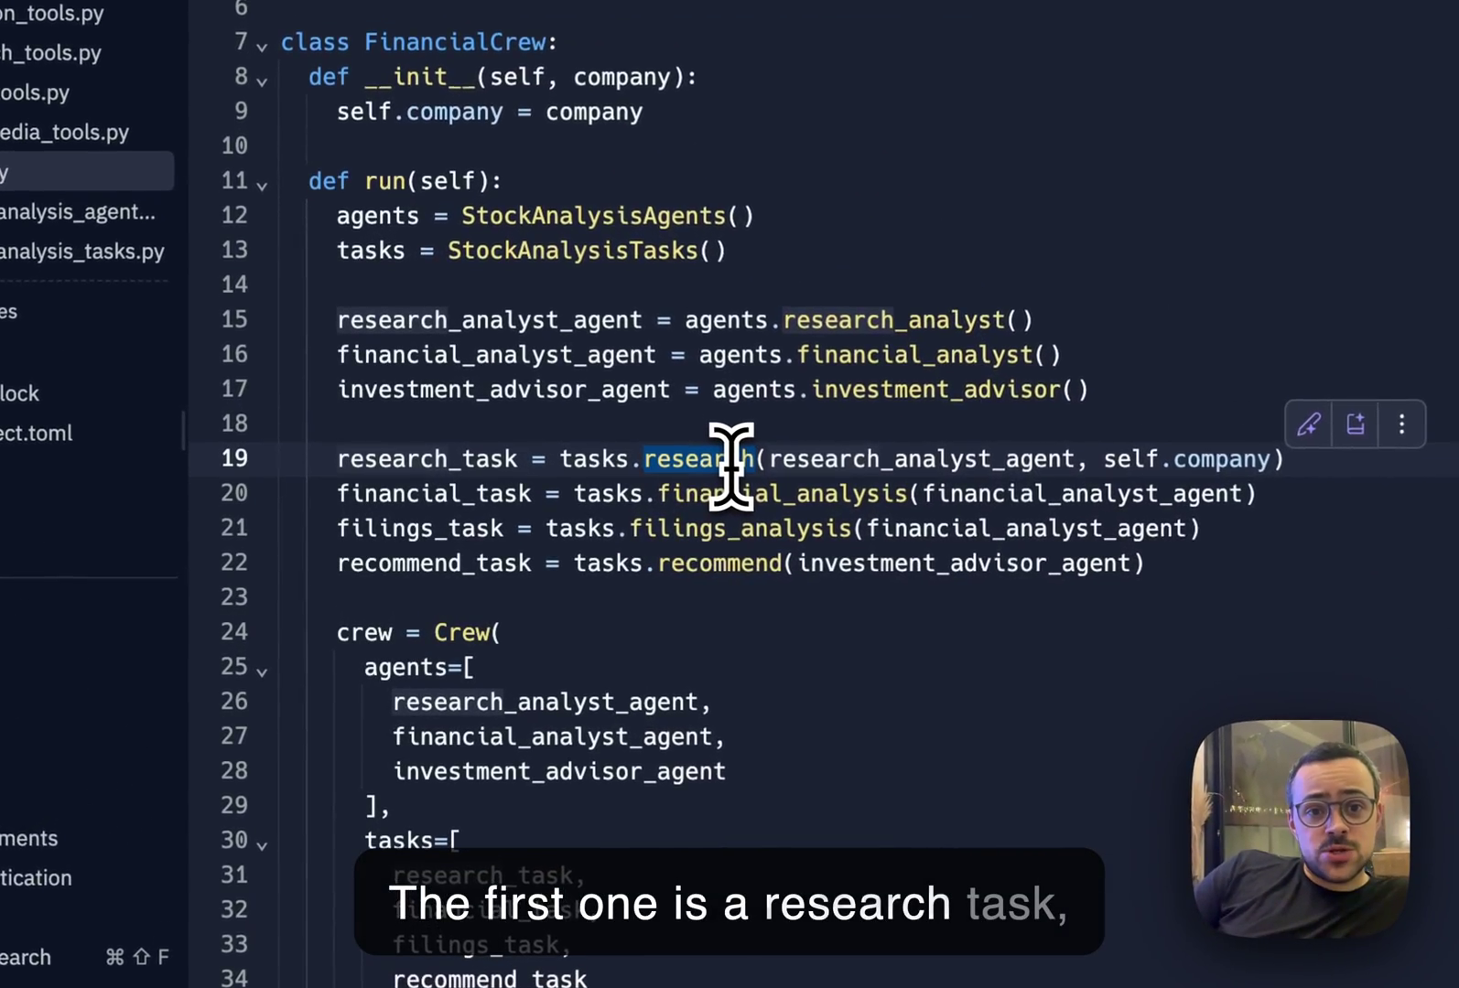
double_click(735, 493)
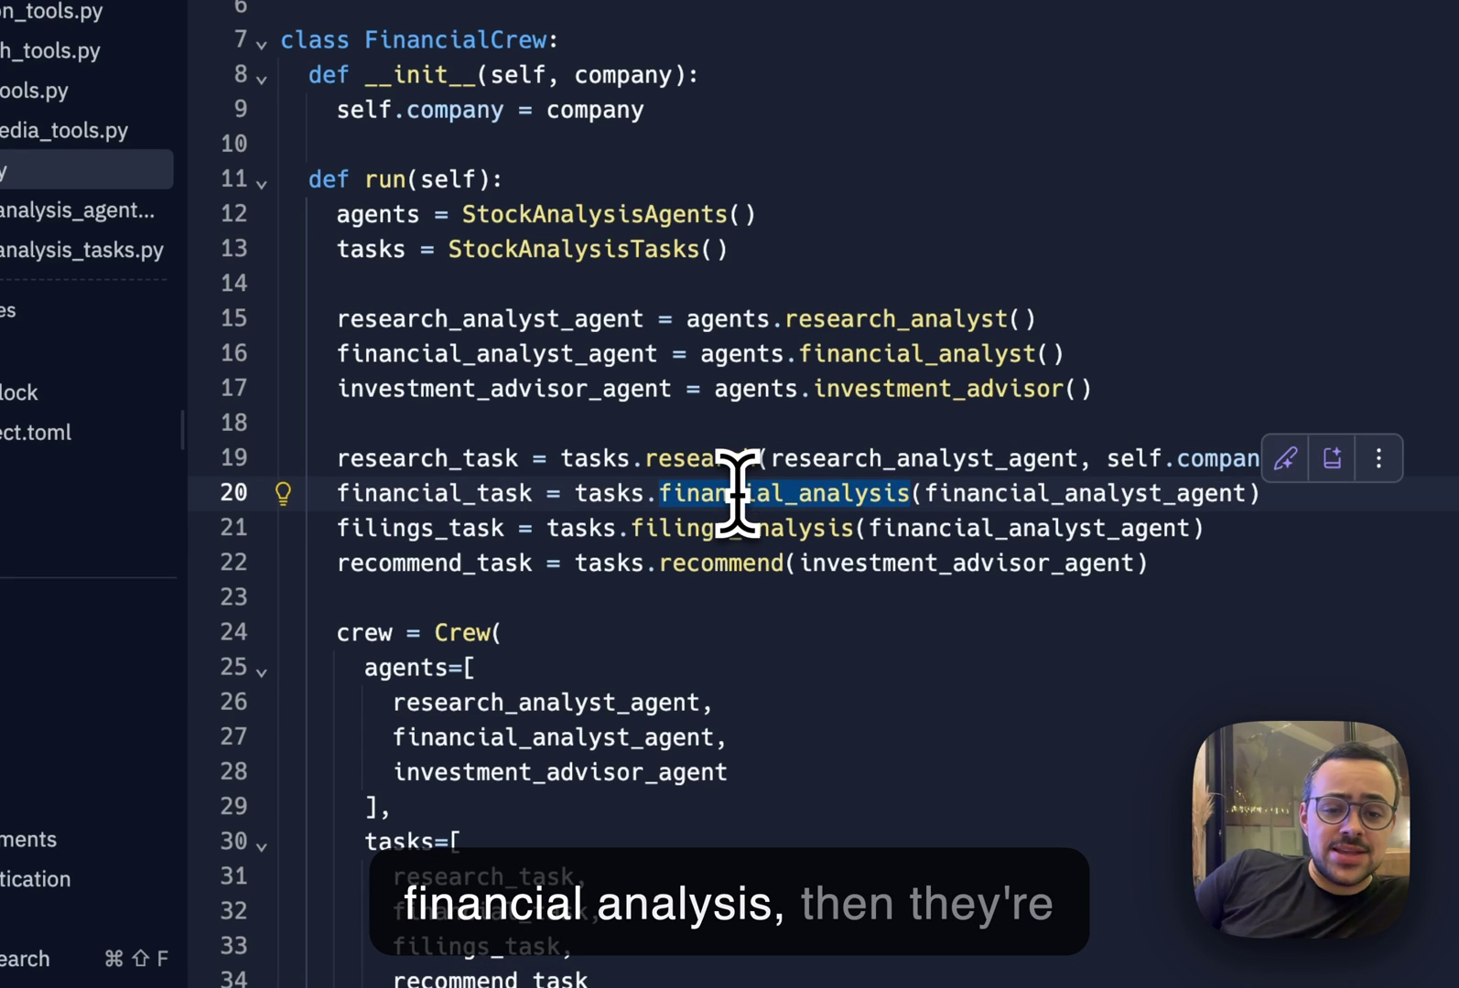
double_click(700, 528)
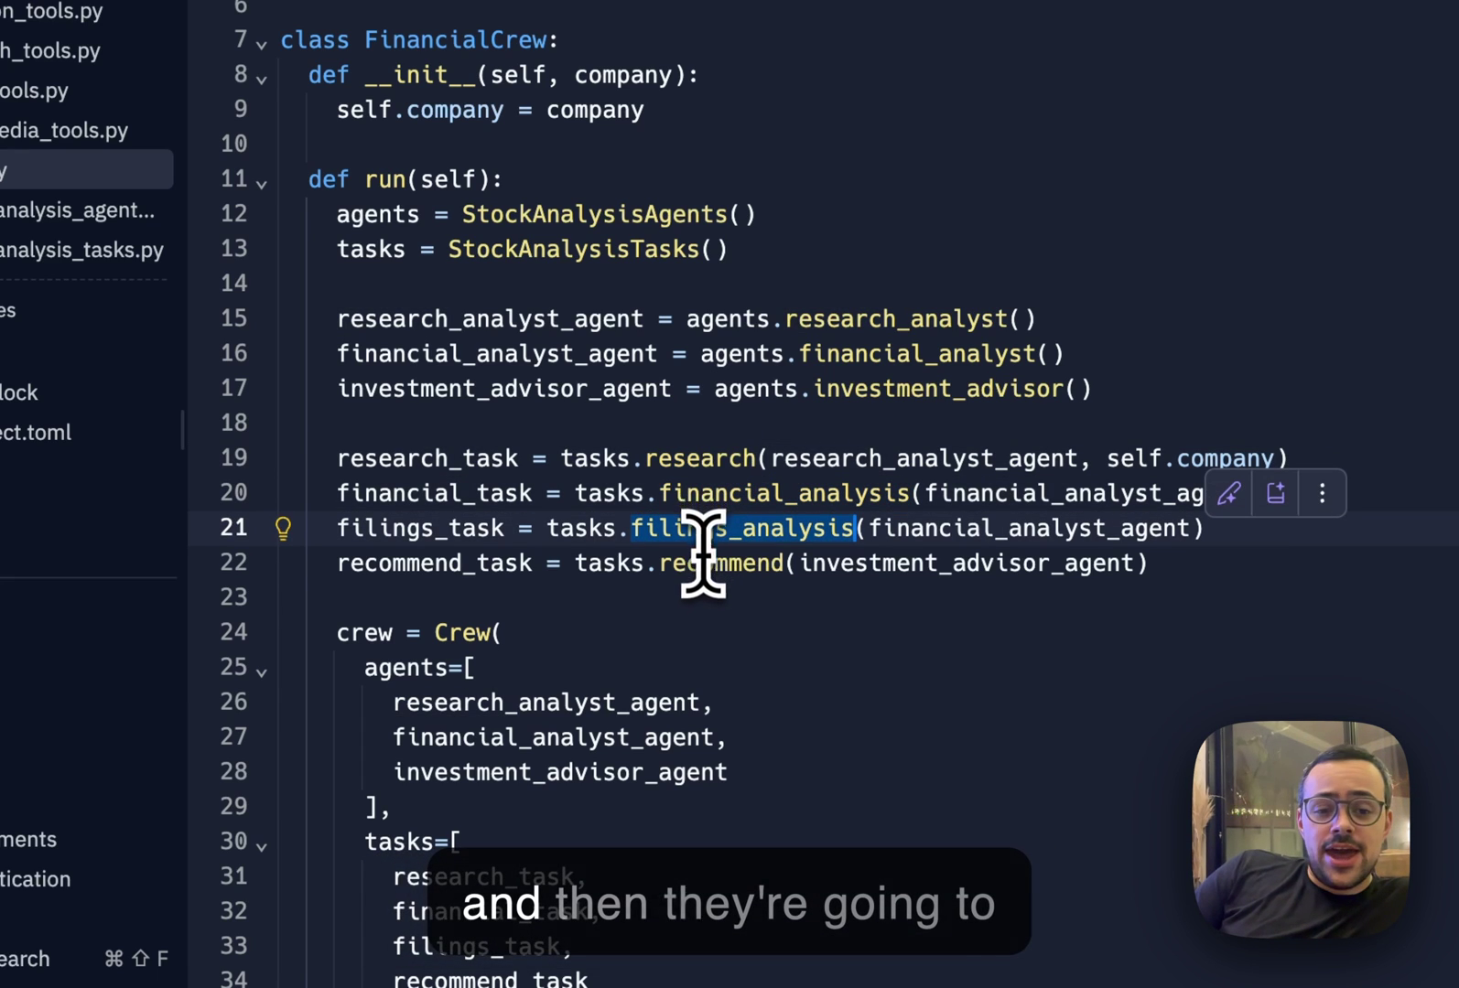
double_click(700, 564)
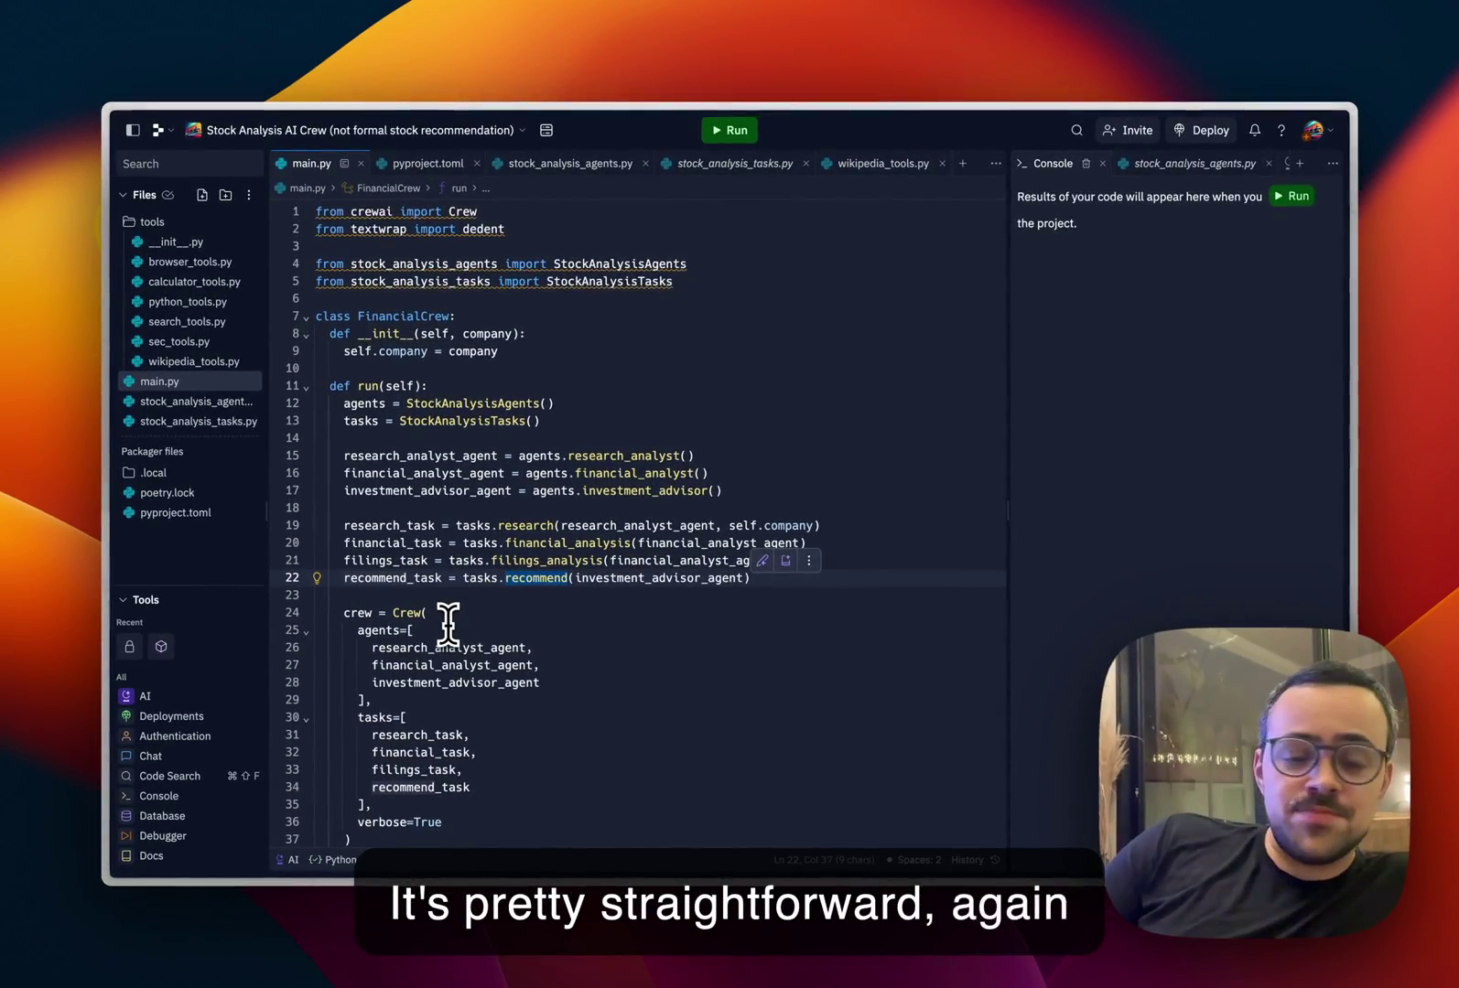
scroll(447, 621, "down", 3)
scroll(448, 621, "down", 3)
Step: In stock_analysis_agents.py, point out the financial analyst's role, goal, backstory and tools
left_click(234, 402)
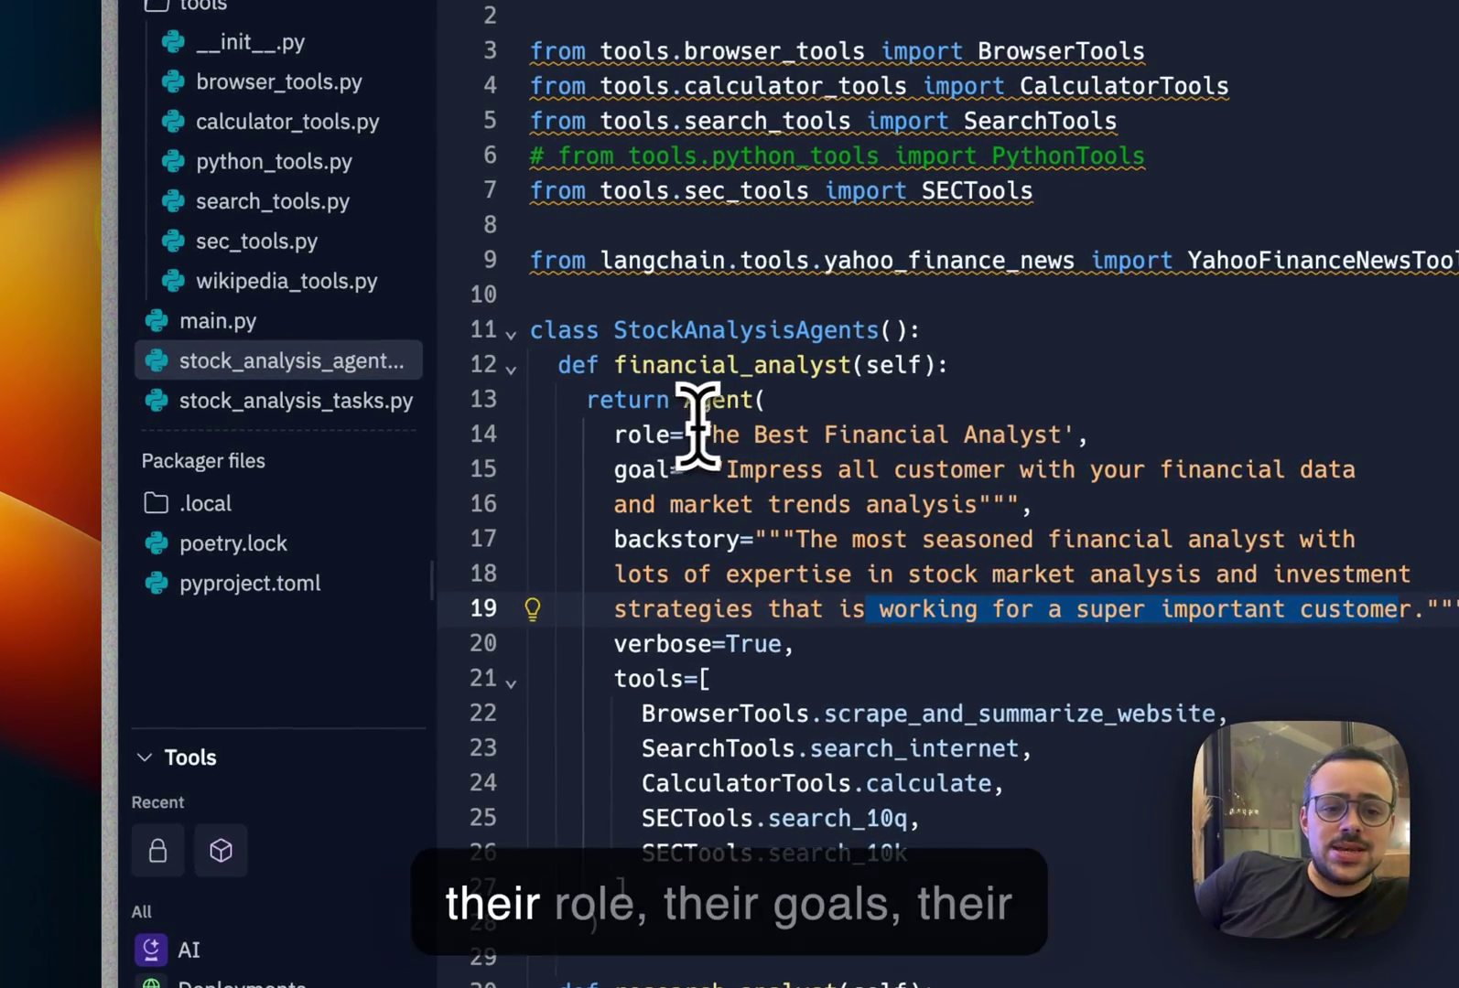
left_click(661, 435)
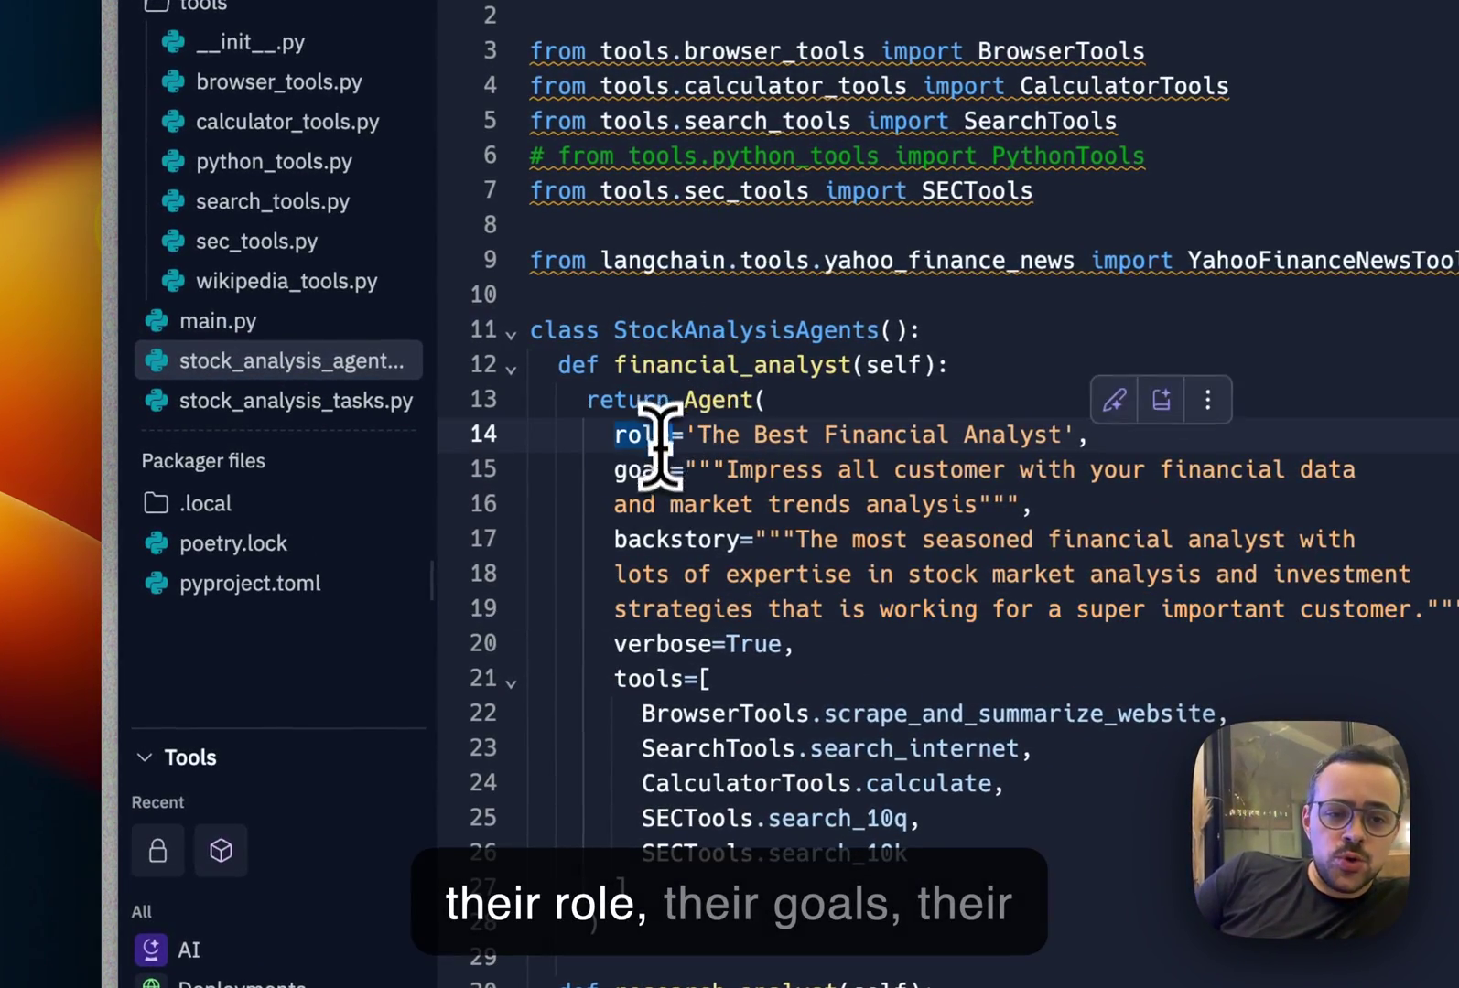
left_click(662, 469)
double_click(662, 539)
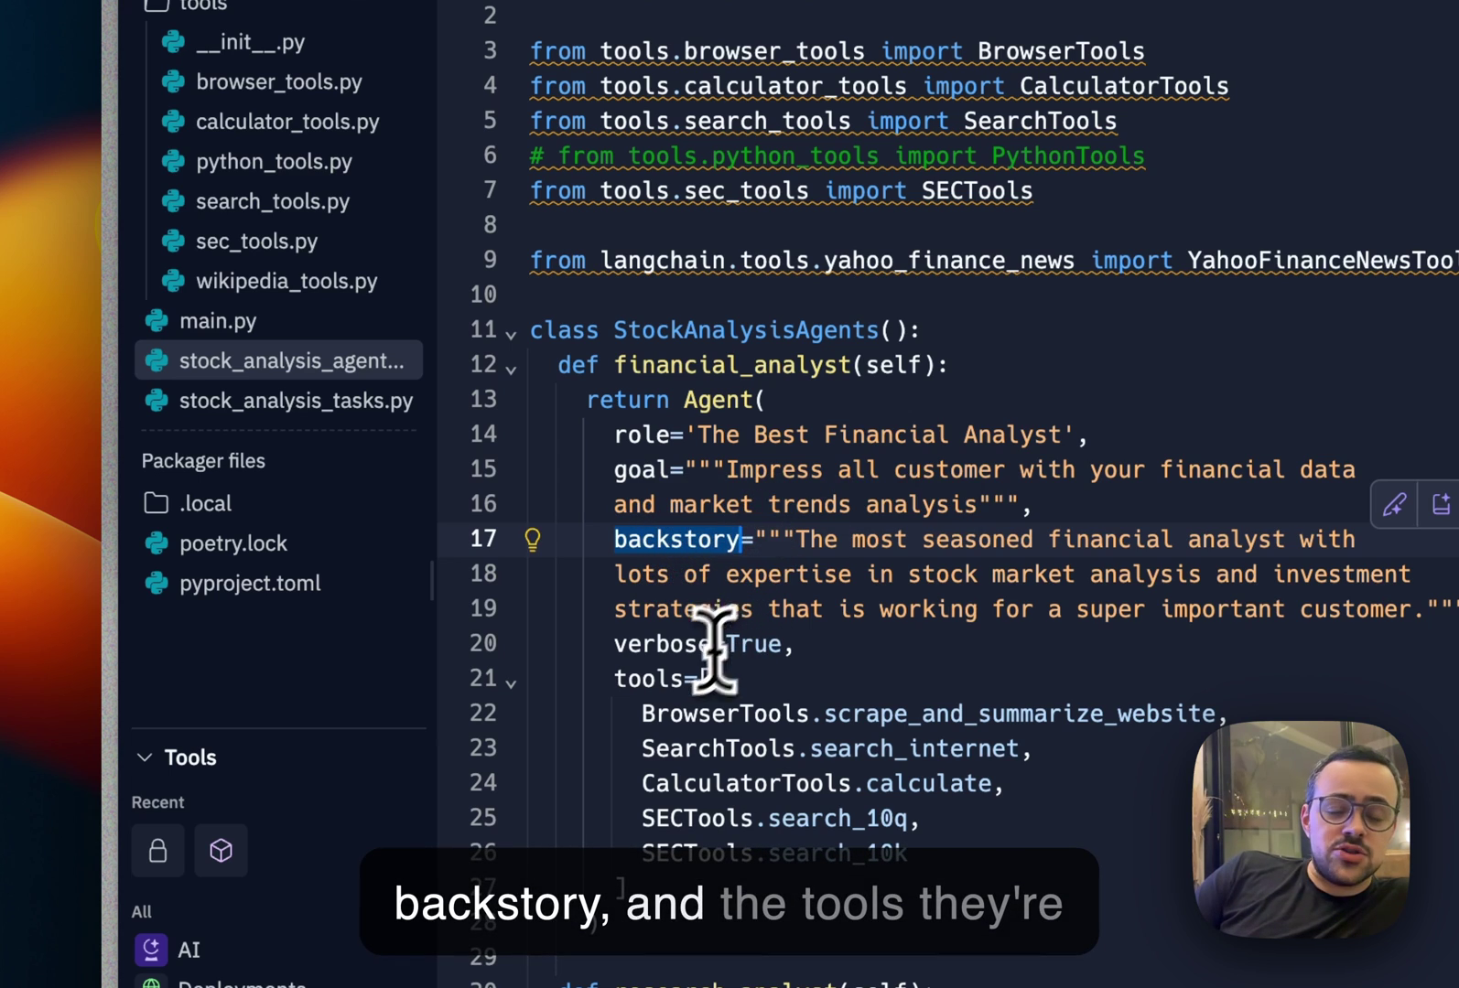
double_click(668, 681)
left_click(759, 398)
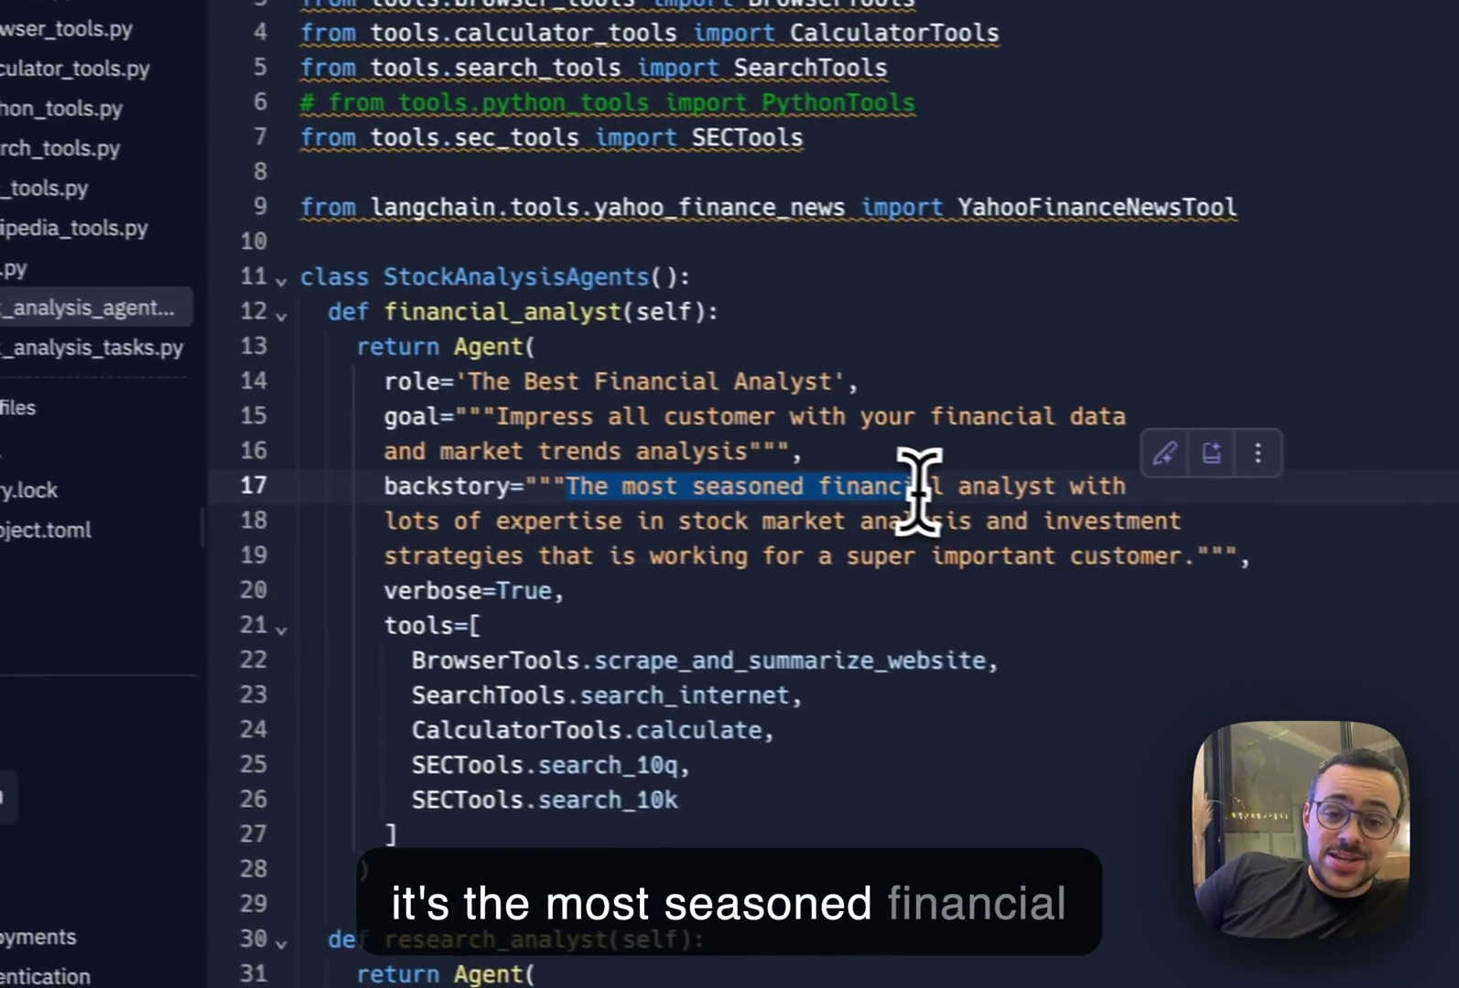
left_click_drag(786, 539, 1163, 539)
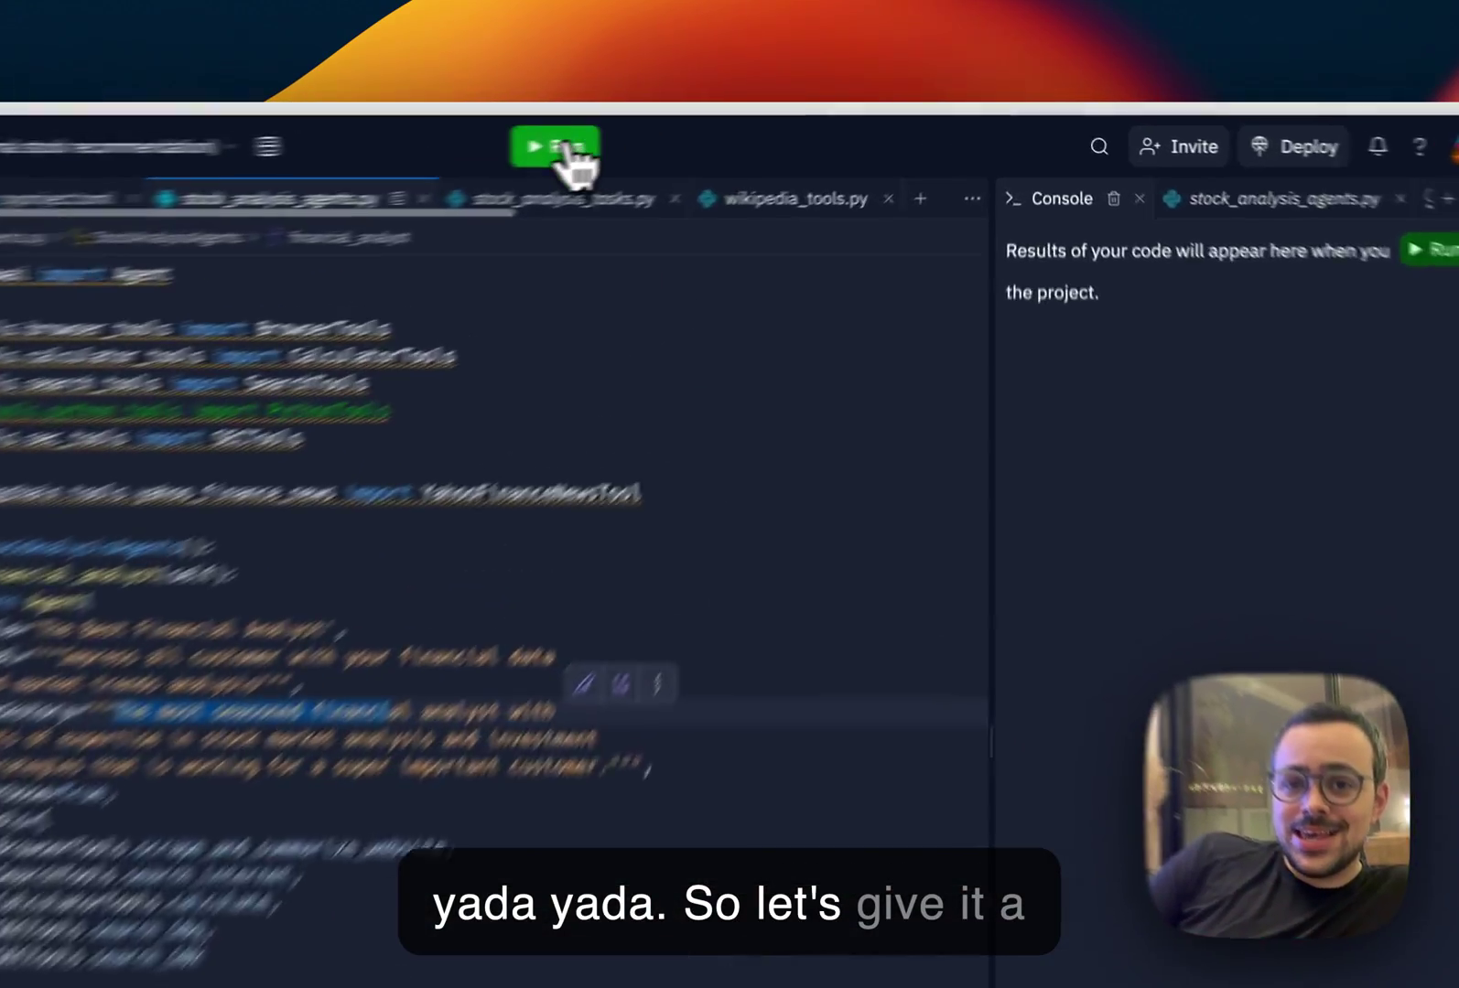
Step: Run the project, widen the console, enter Tesla and highlight the research task description
left_click(729, 130)
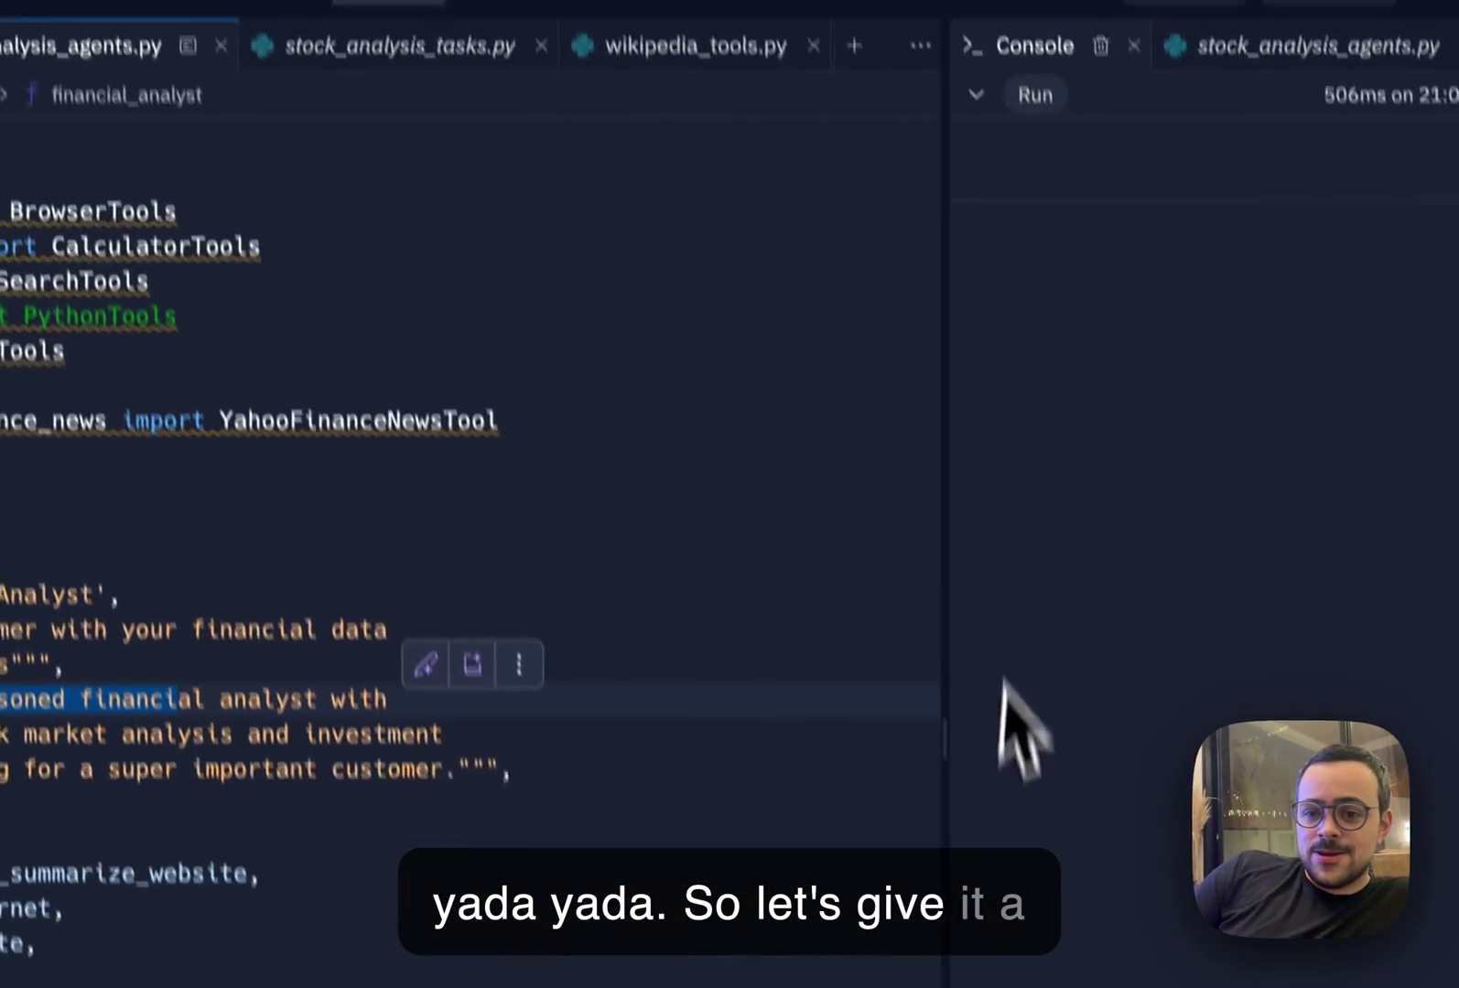
left_click_drag(932, 677, 443, 662)
type("Tesla")
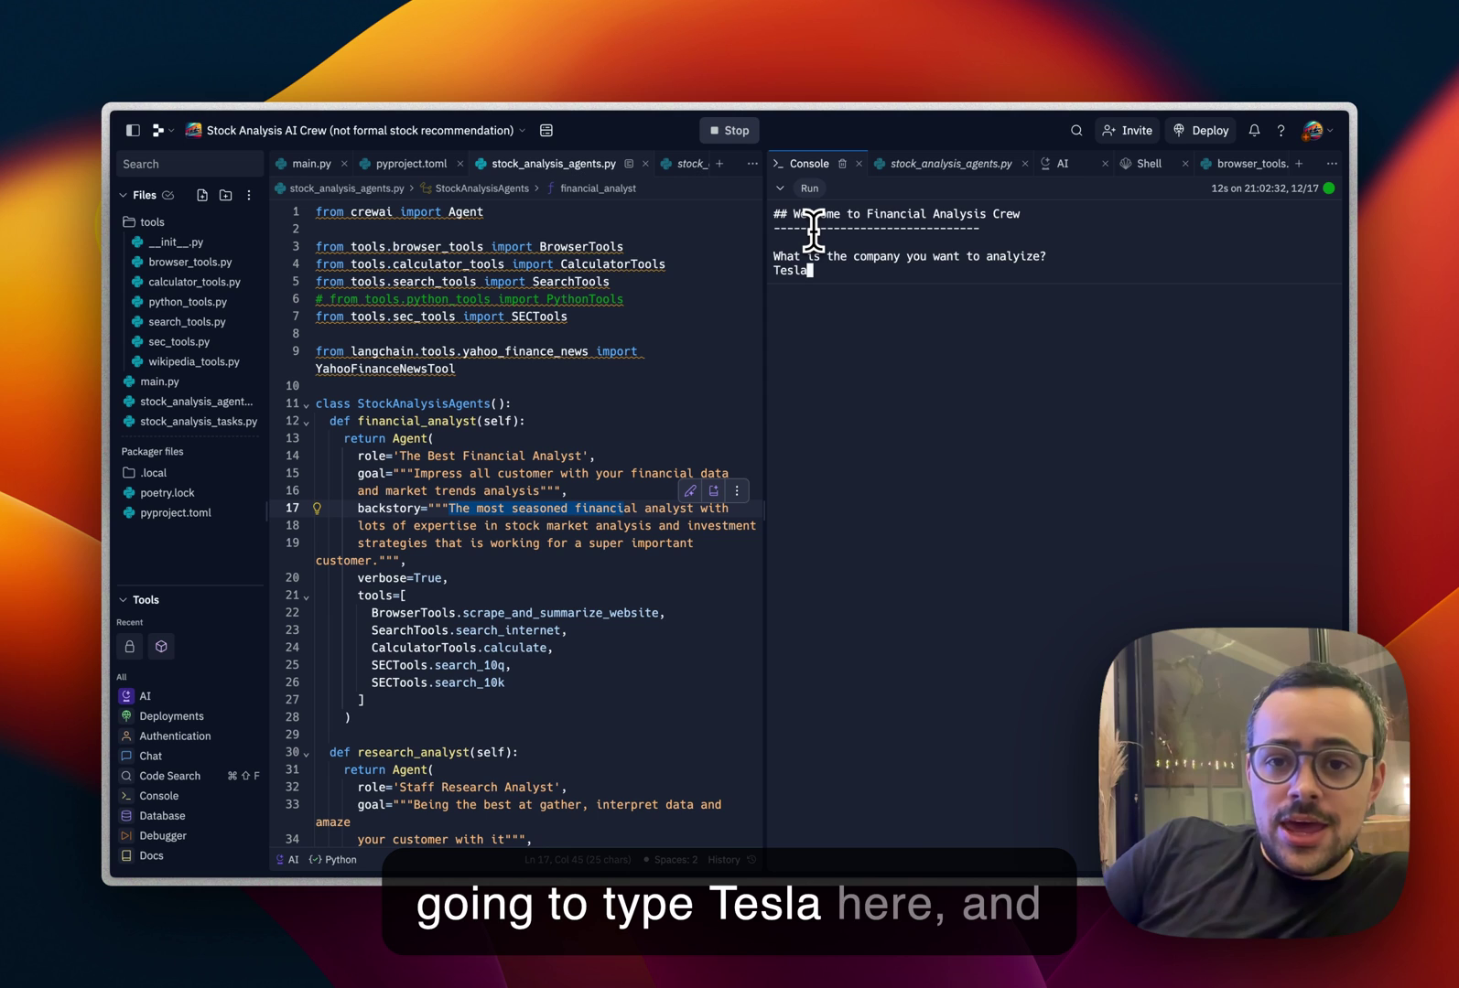
key("Return")
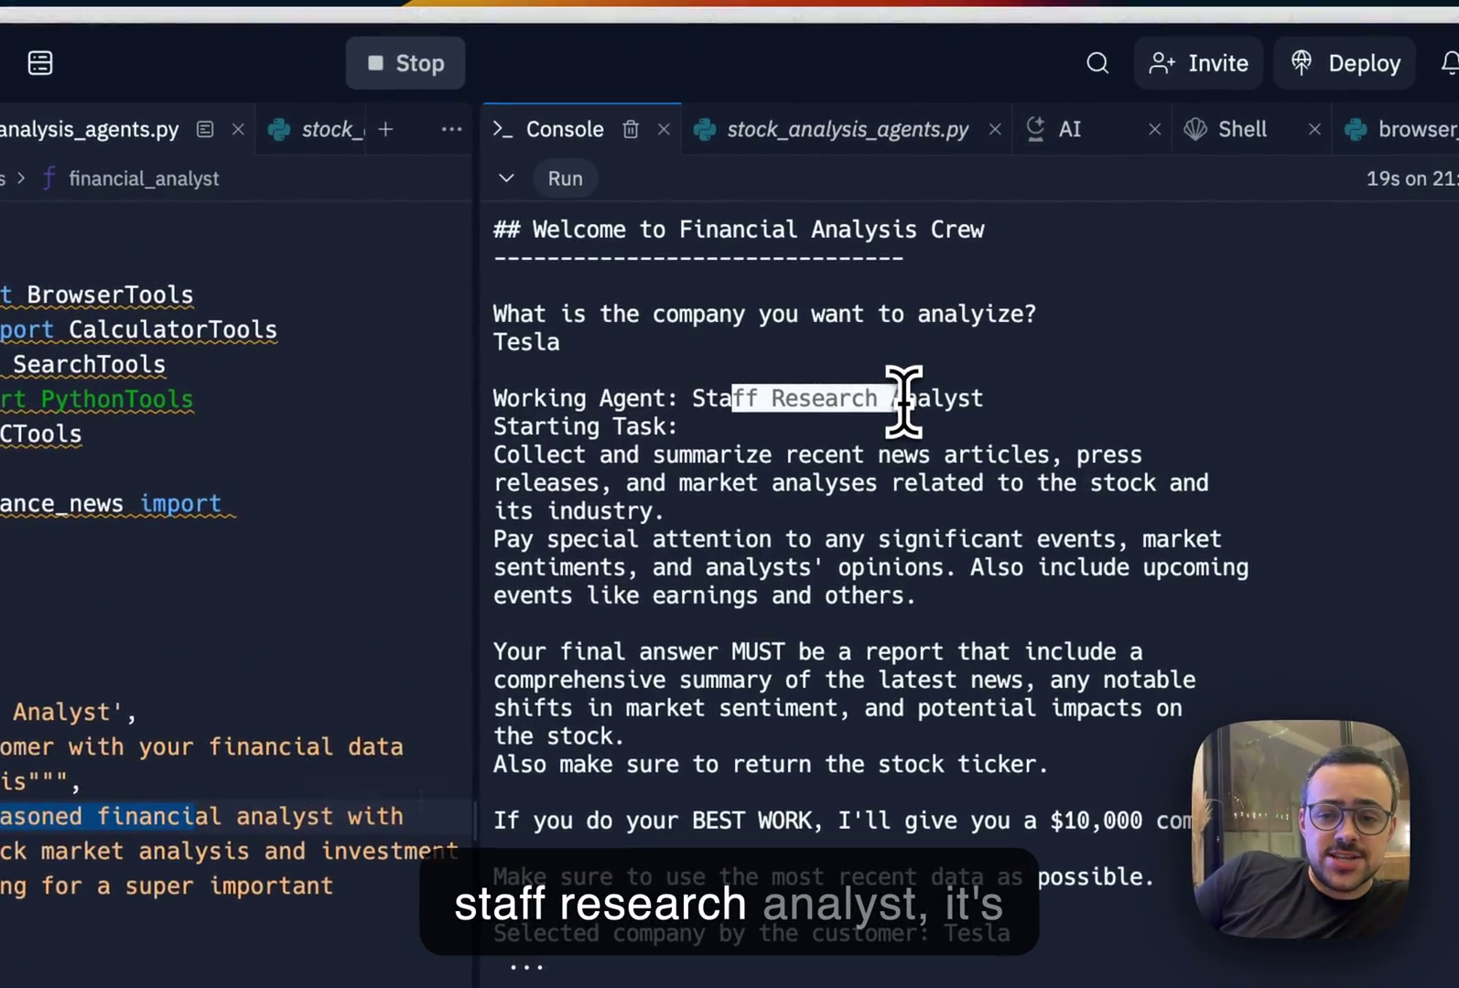
left_click_drag(555, 456, 698, 513)
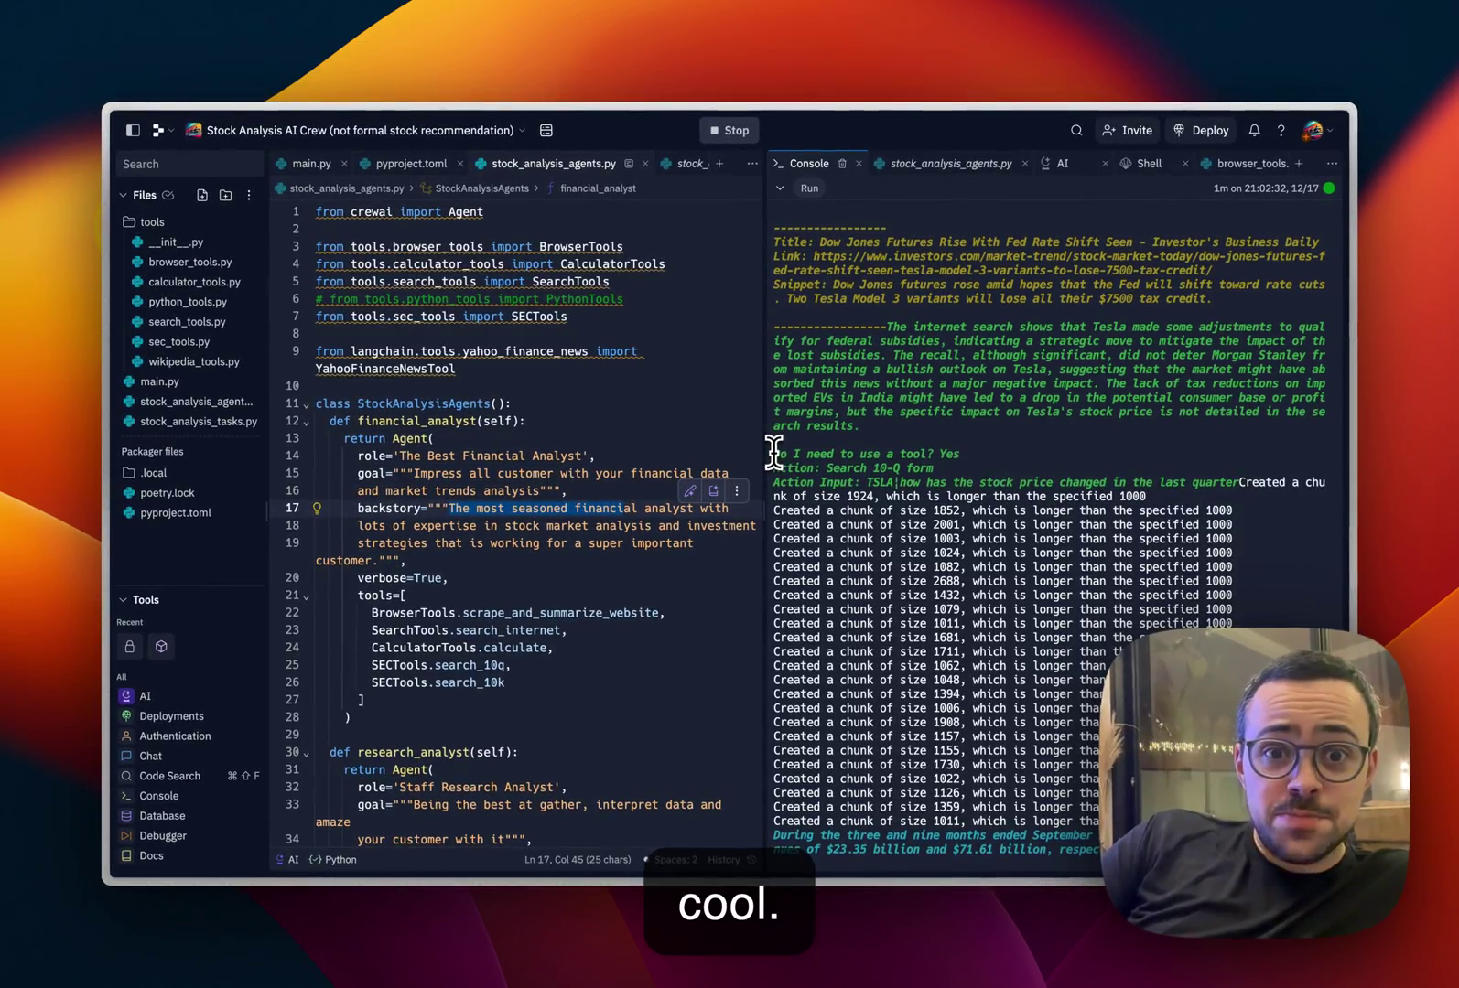
left_click_drag(774, 453, 952, 468)
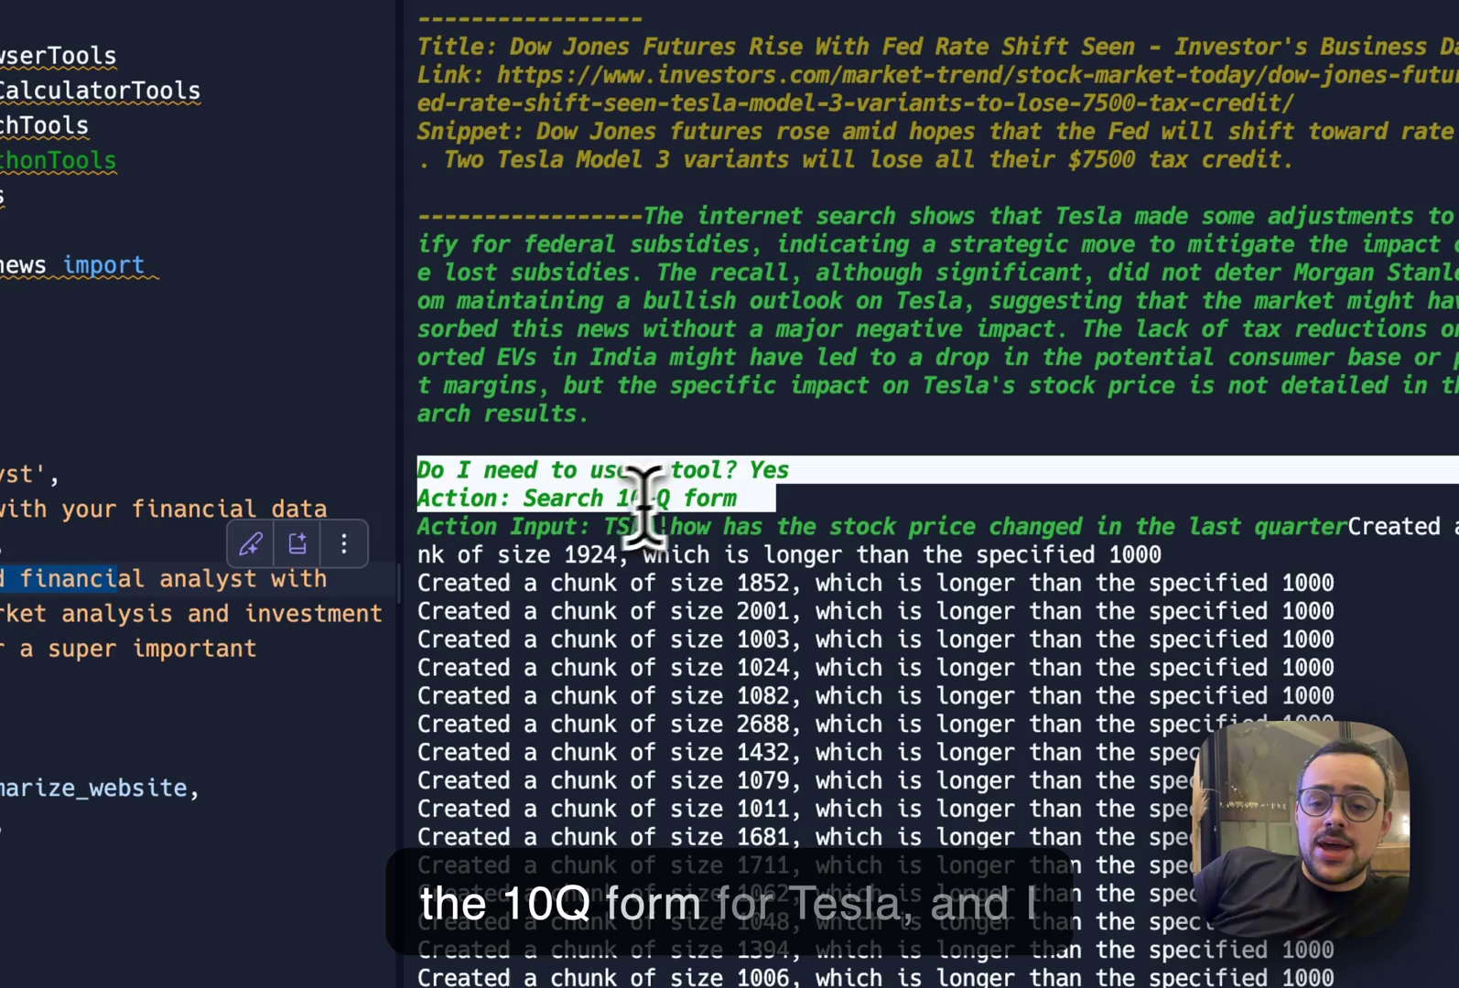
double_click(615, 527)
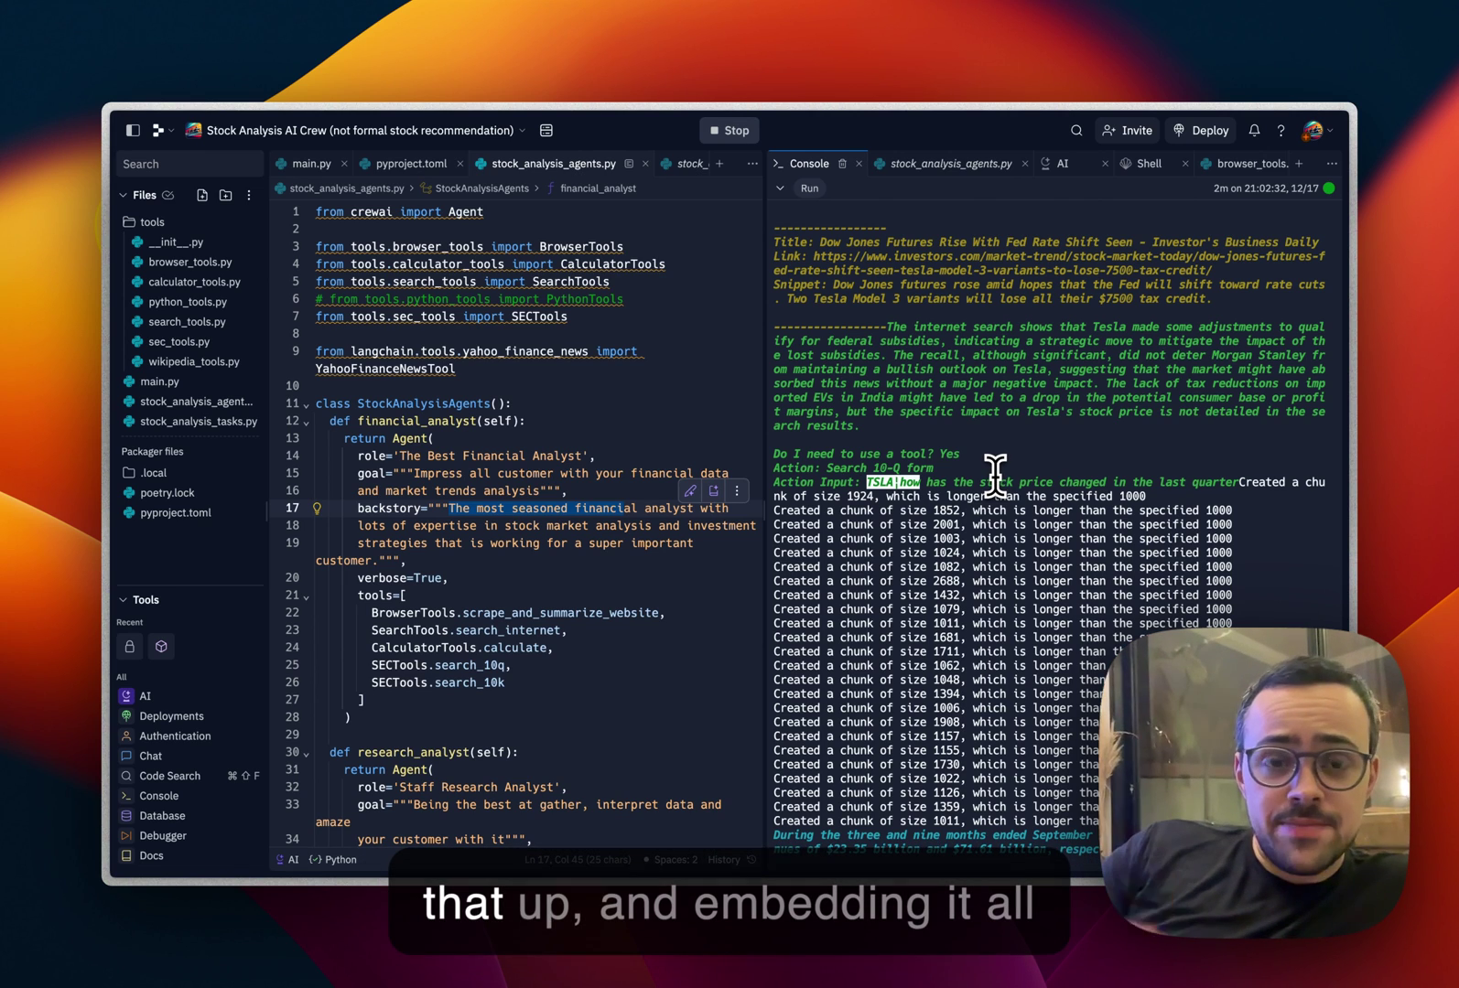
scroll(969, 683, "down", 5)
left_click_drag(820, 547, 913, 633)
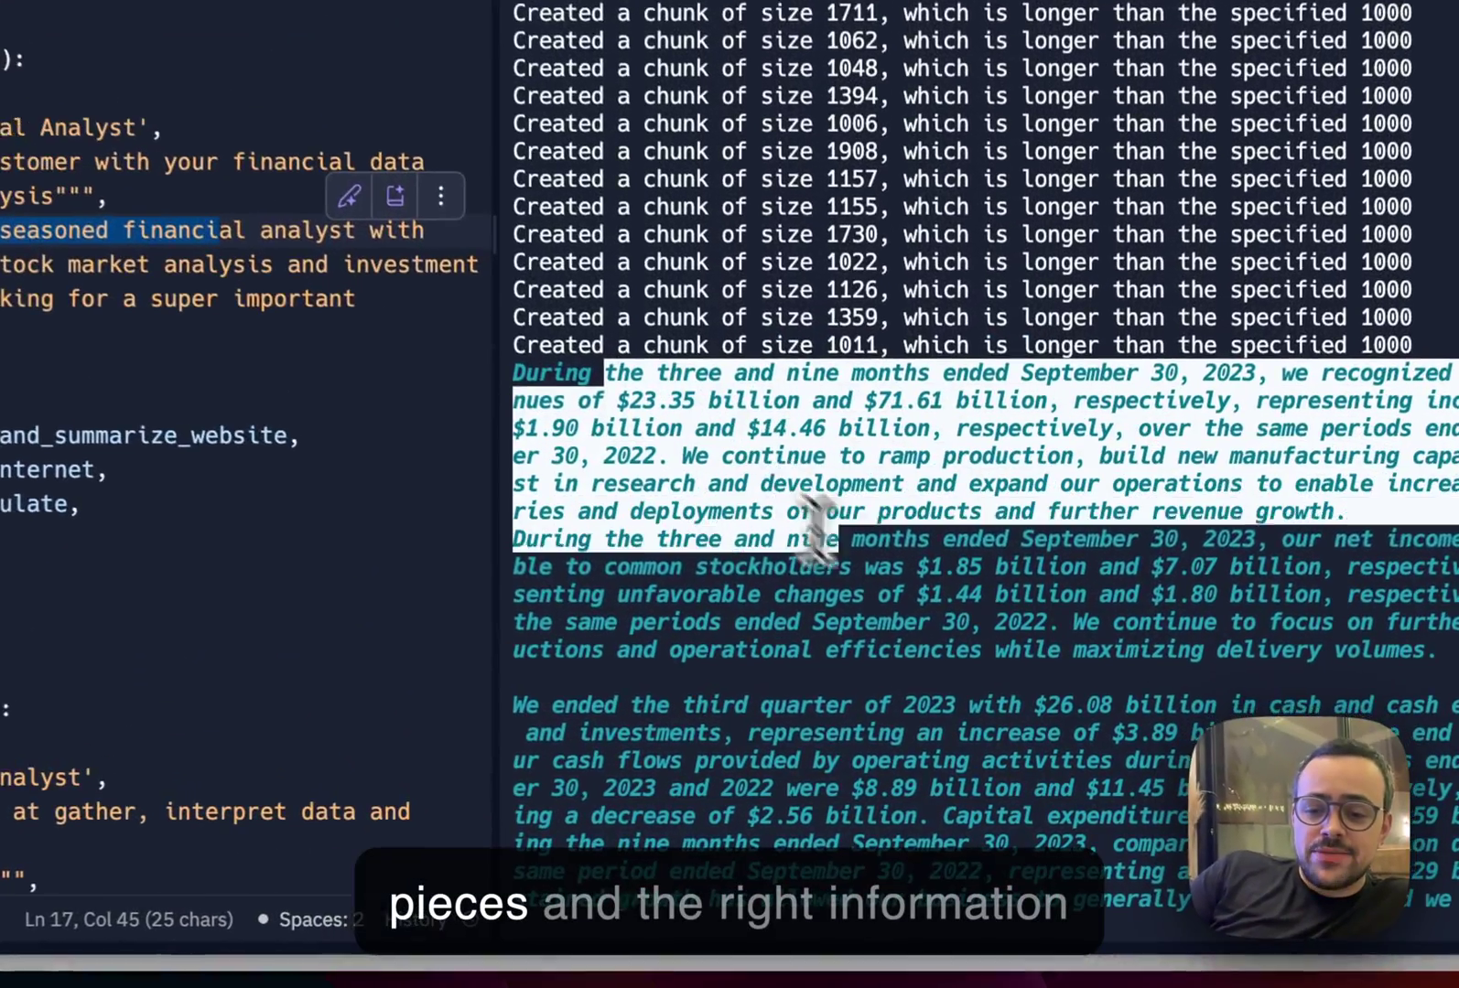
left_click_drag(819, 530, 861, 589)
scroll(689, 588, "down", 3)
left_click(656, 570)
scroll(625, 551, "down", 5)
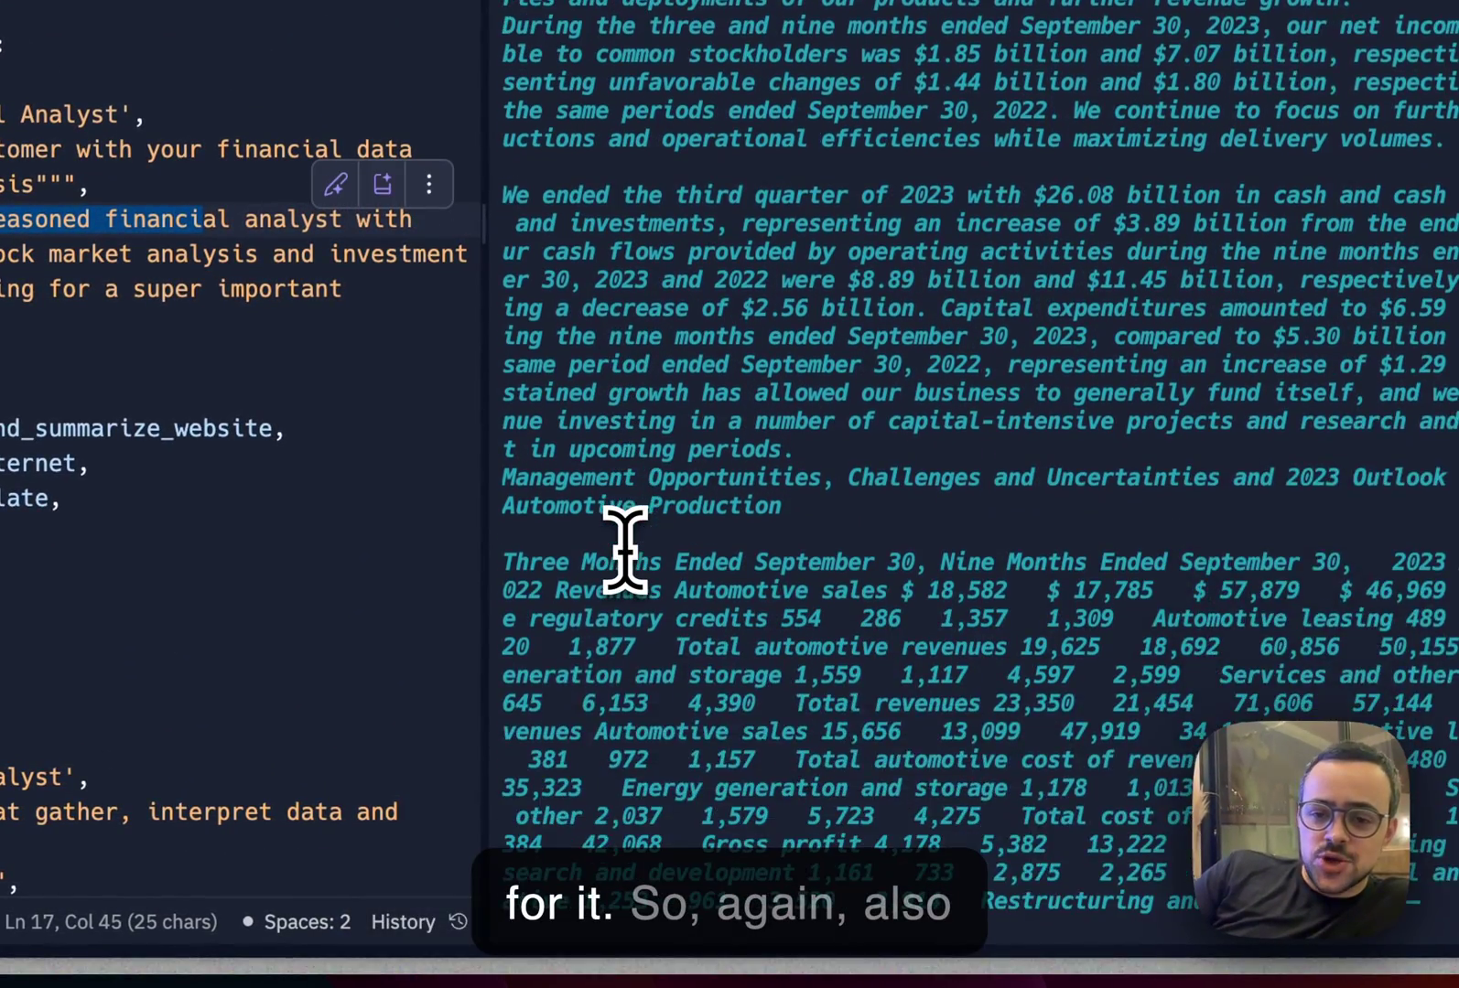
scroll(625, 550, "down", 3)
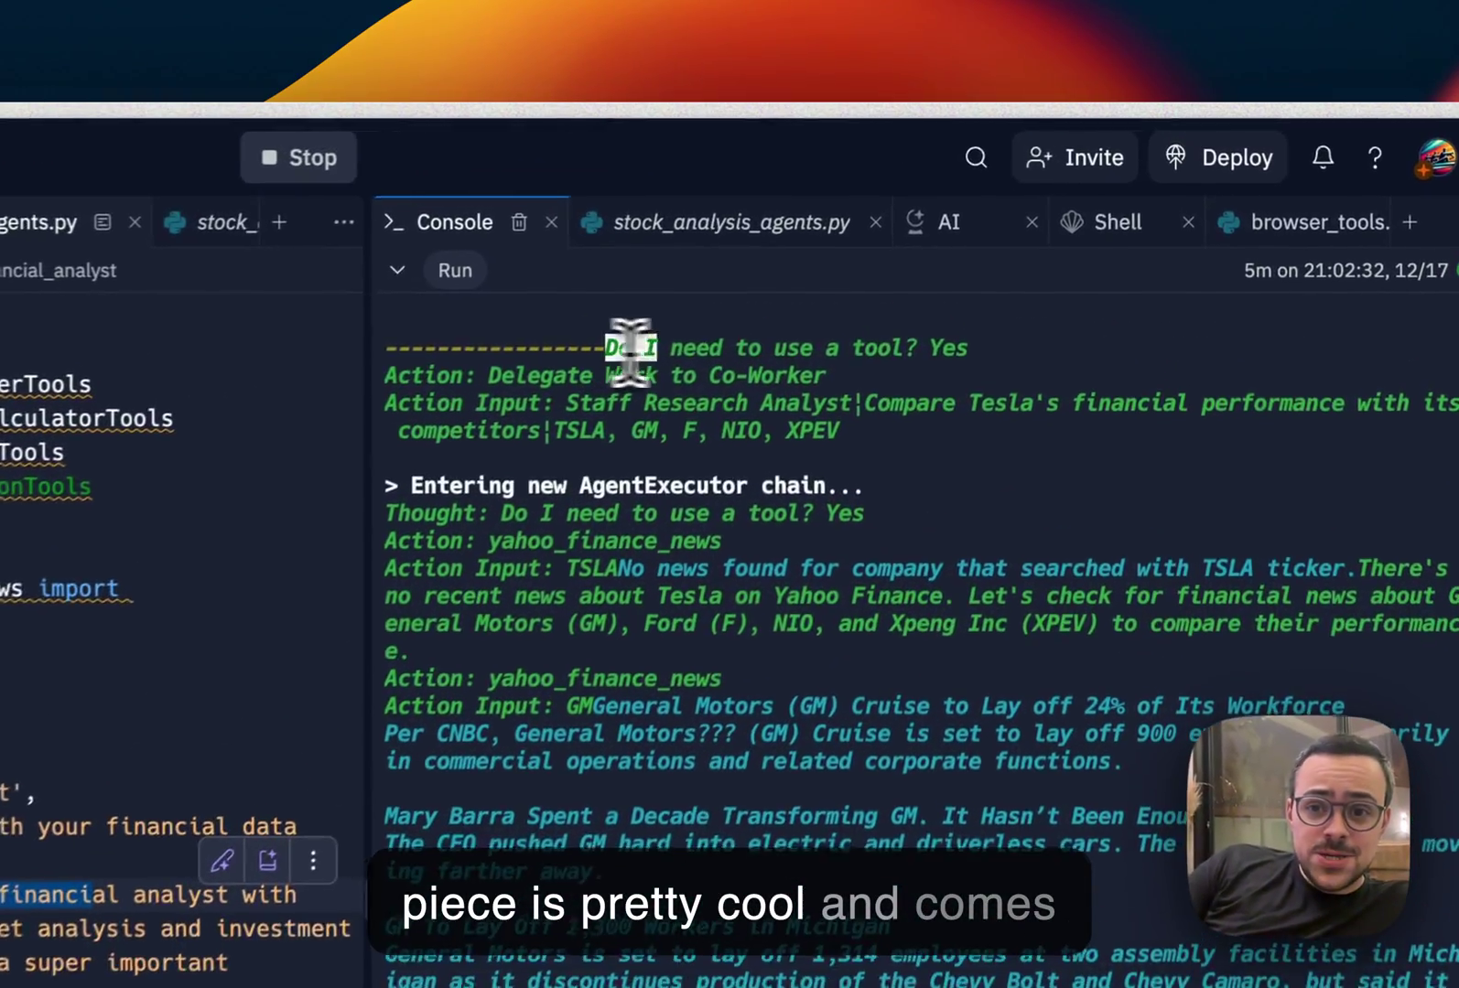
Step: Highlight the co-worker delegation, Tesla comparison task and tickers TSLA, GM, F, NIO, XPEV
mouse_move(590, 354)
left_mouse_down()
mouse_move(814, 382)
mouse_move(871, 439)
left_mouse_up()
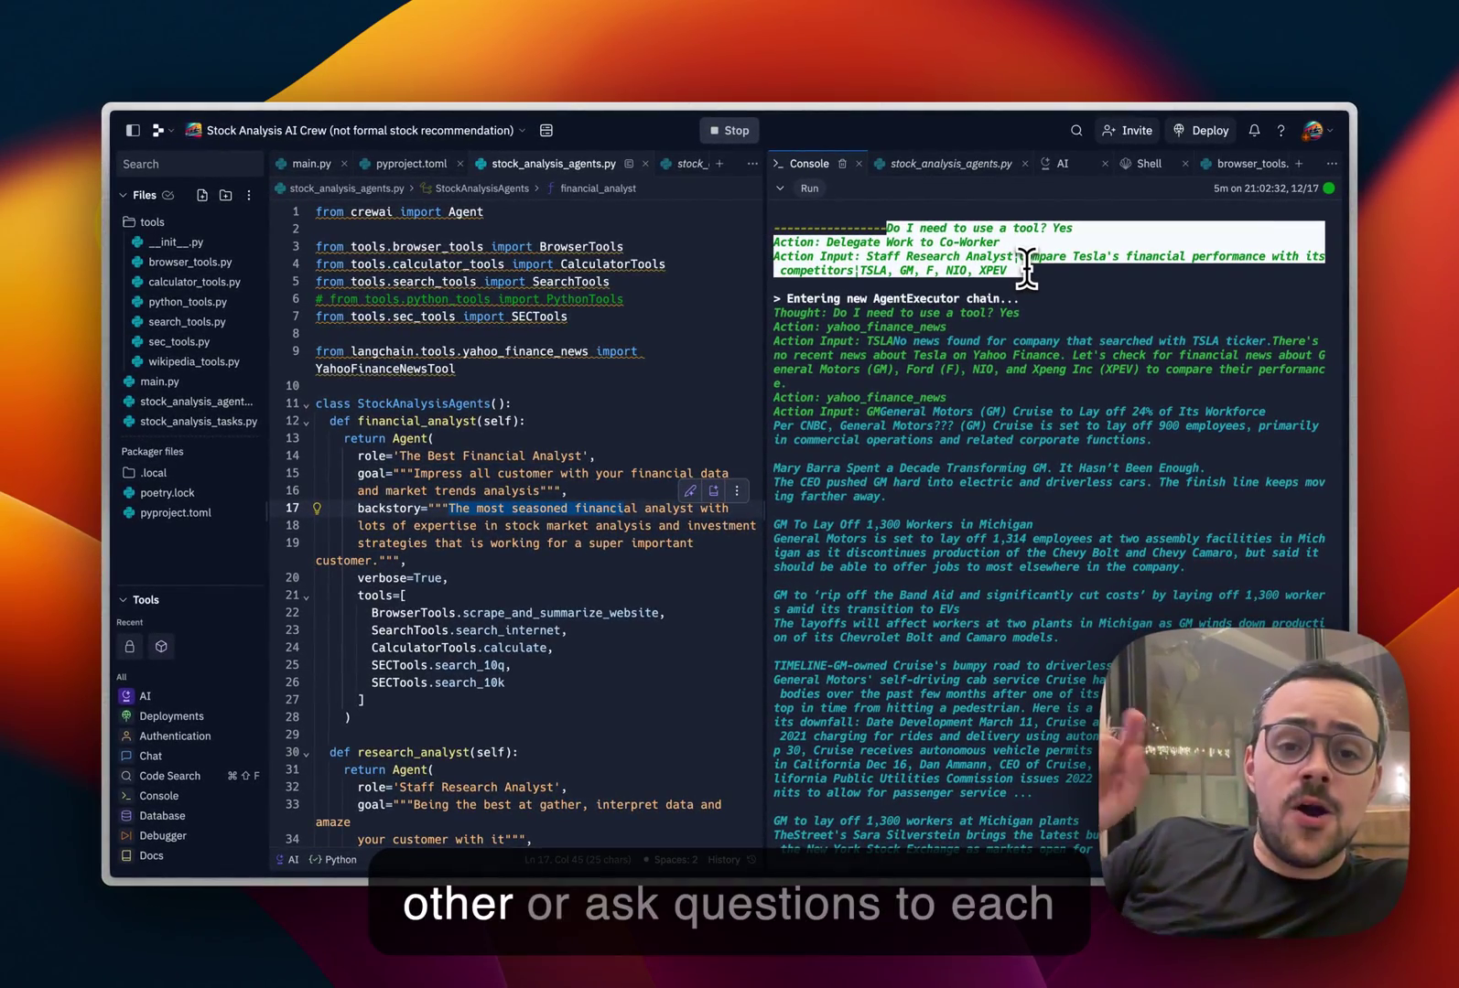
left_click(1026, 266)
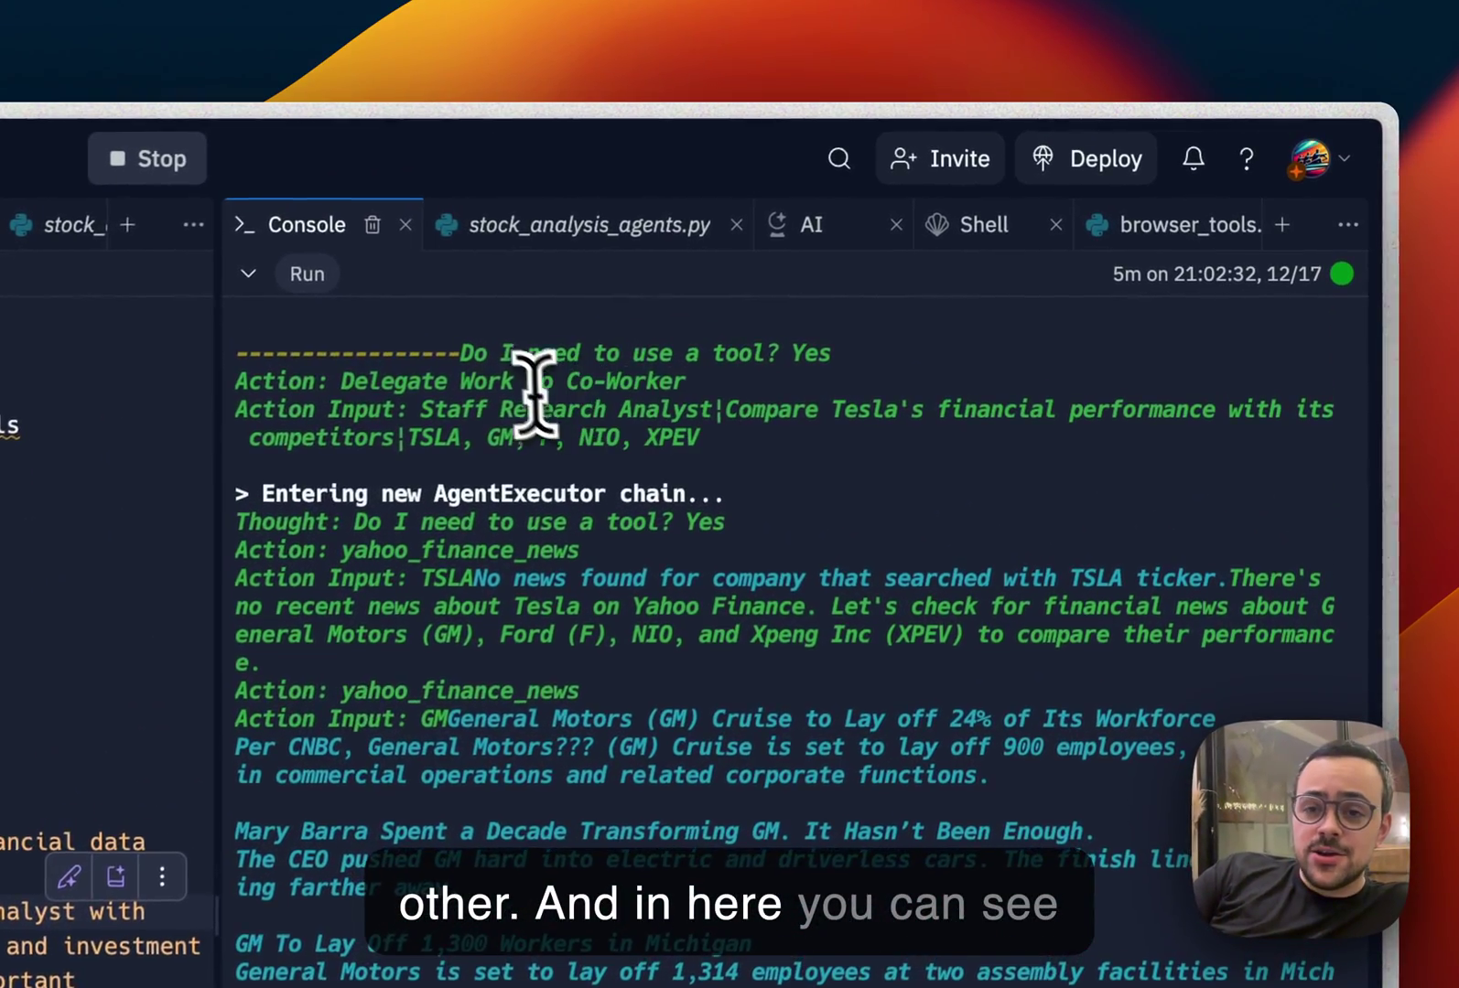
left_click_drag(488, 421, 681, 424)
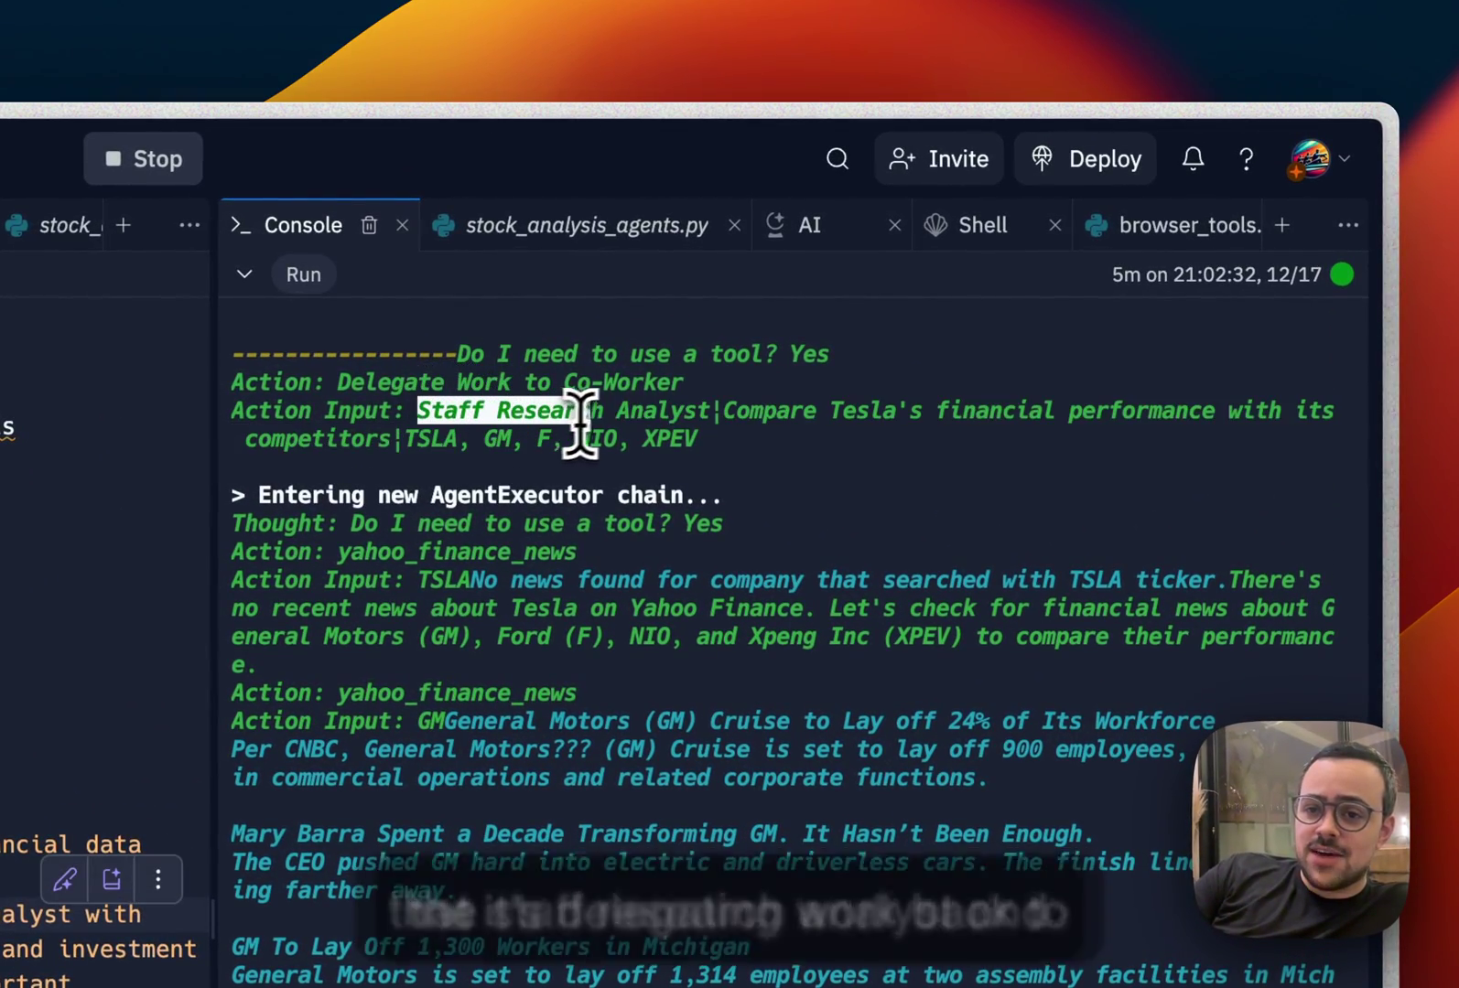
left_click(730, 407)
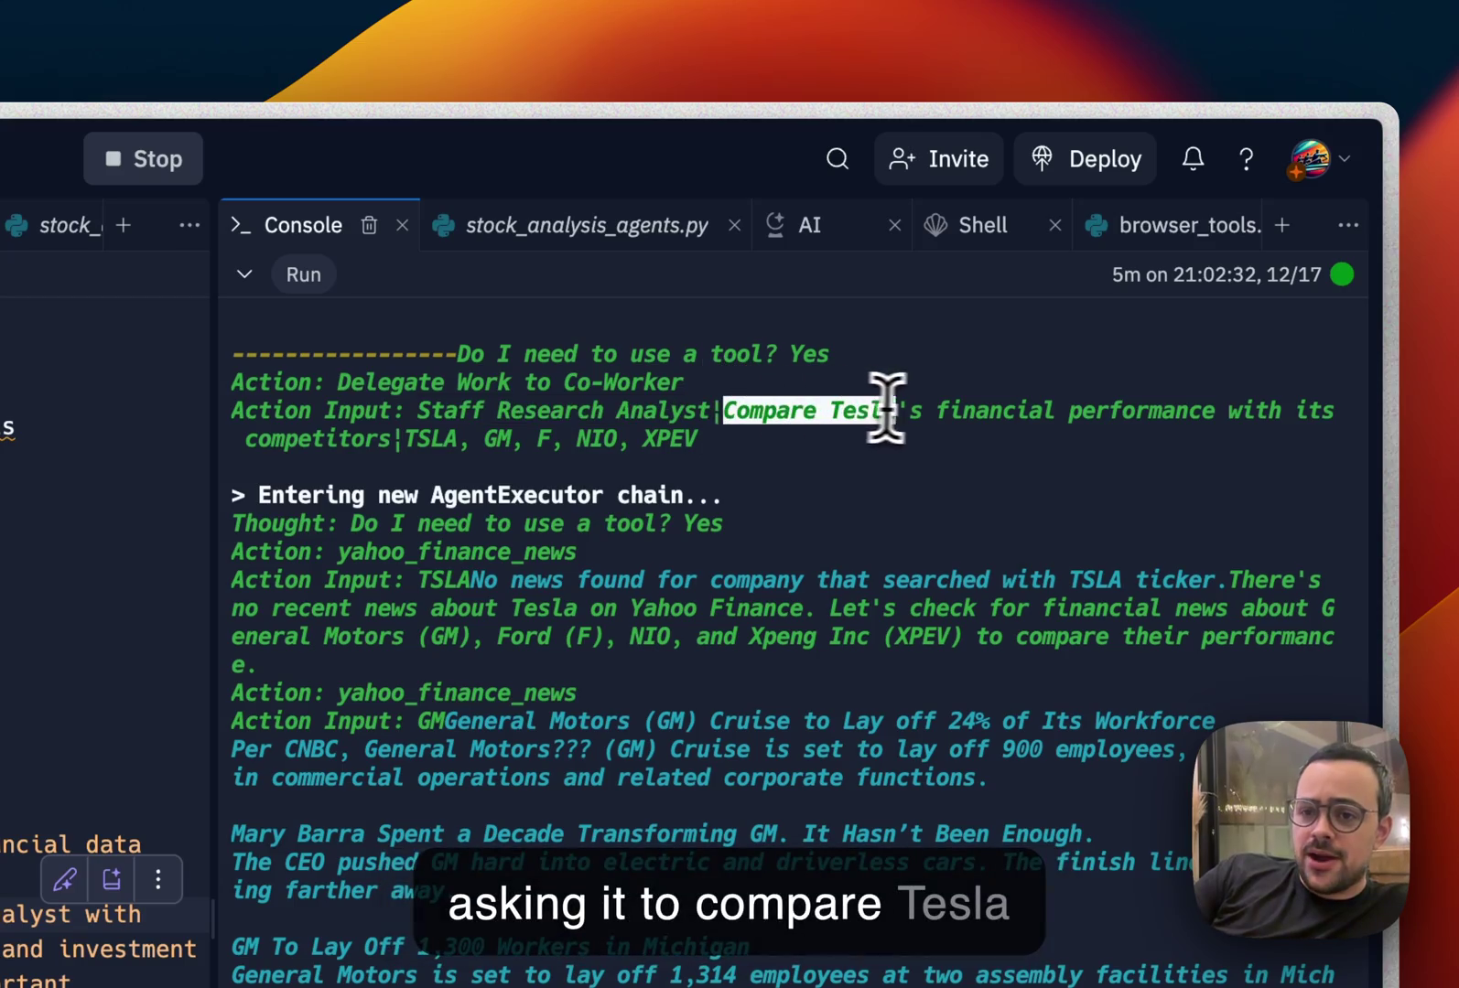
left_click_drag(887, 407, 1111, 407)
left_click(582, 444)
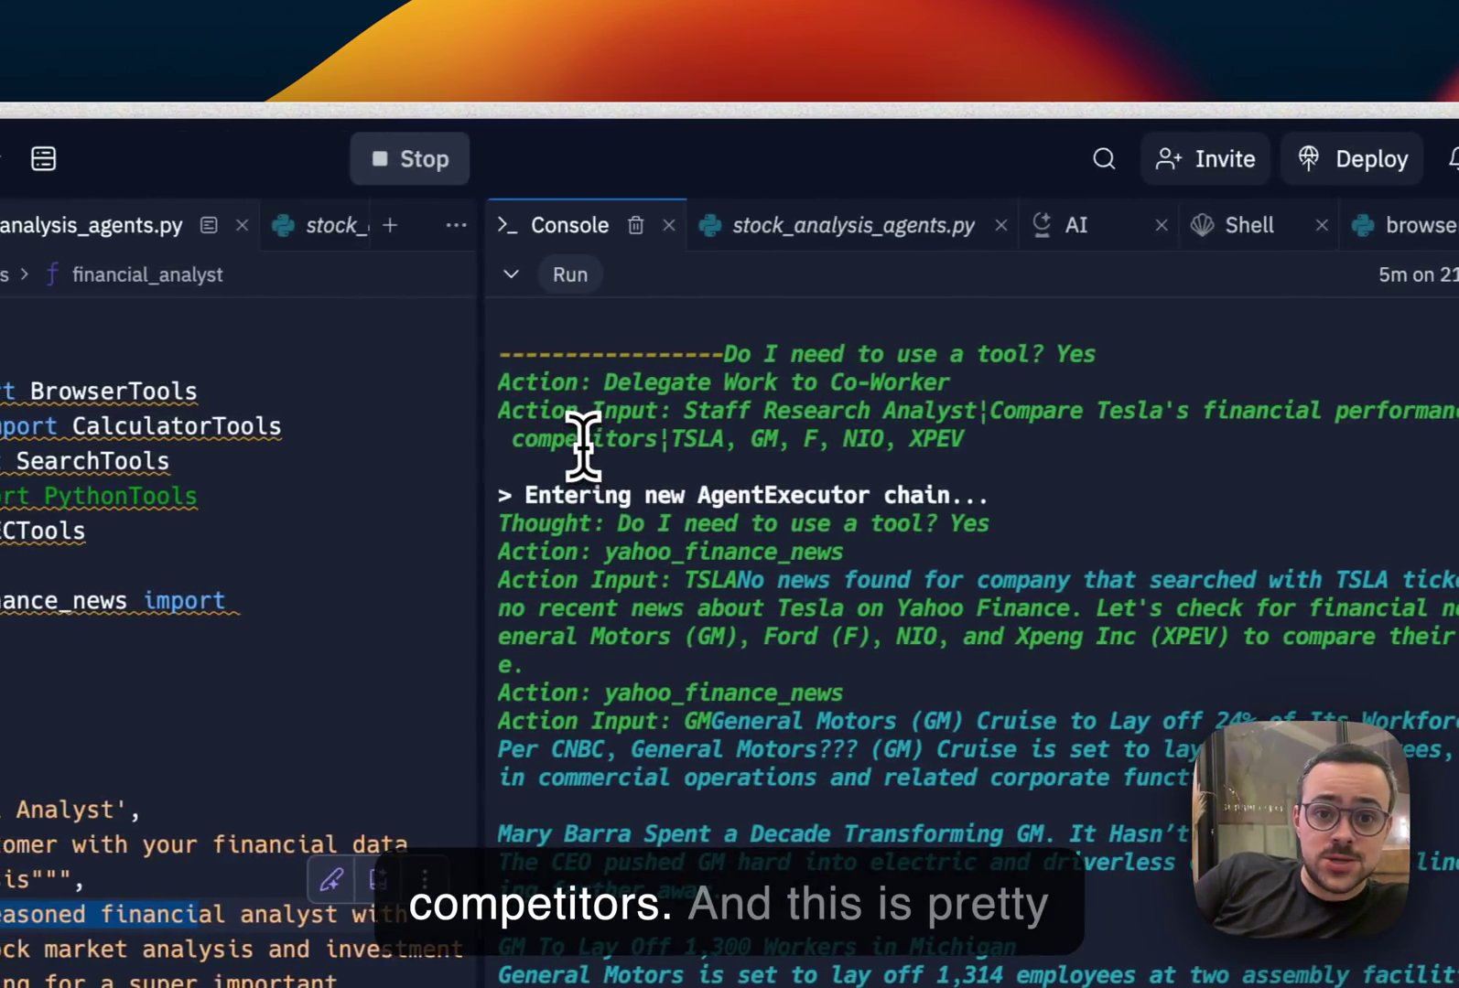
left_click_drag(605, 439, 986, 439)
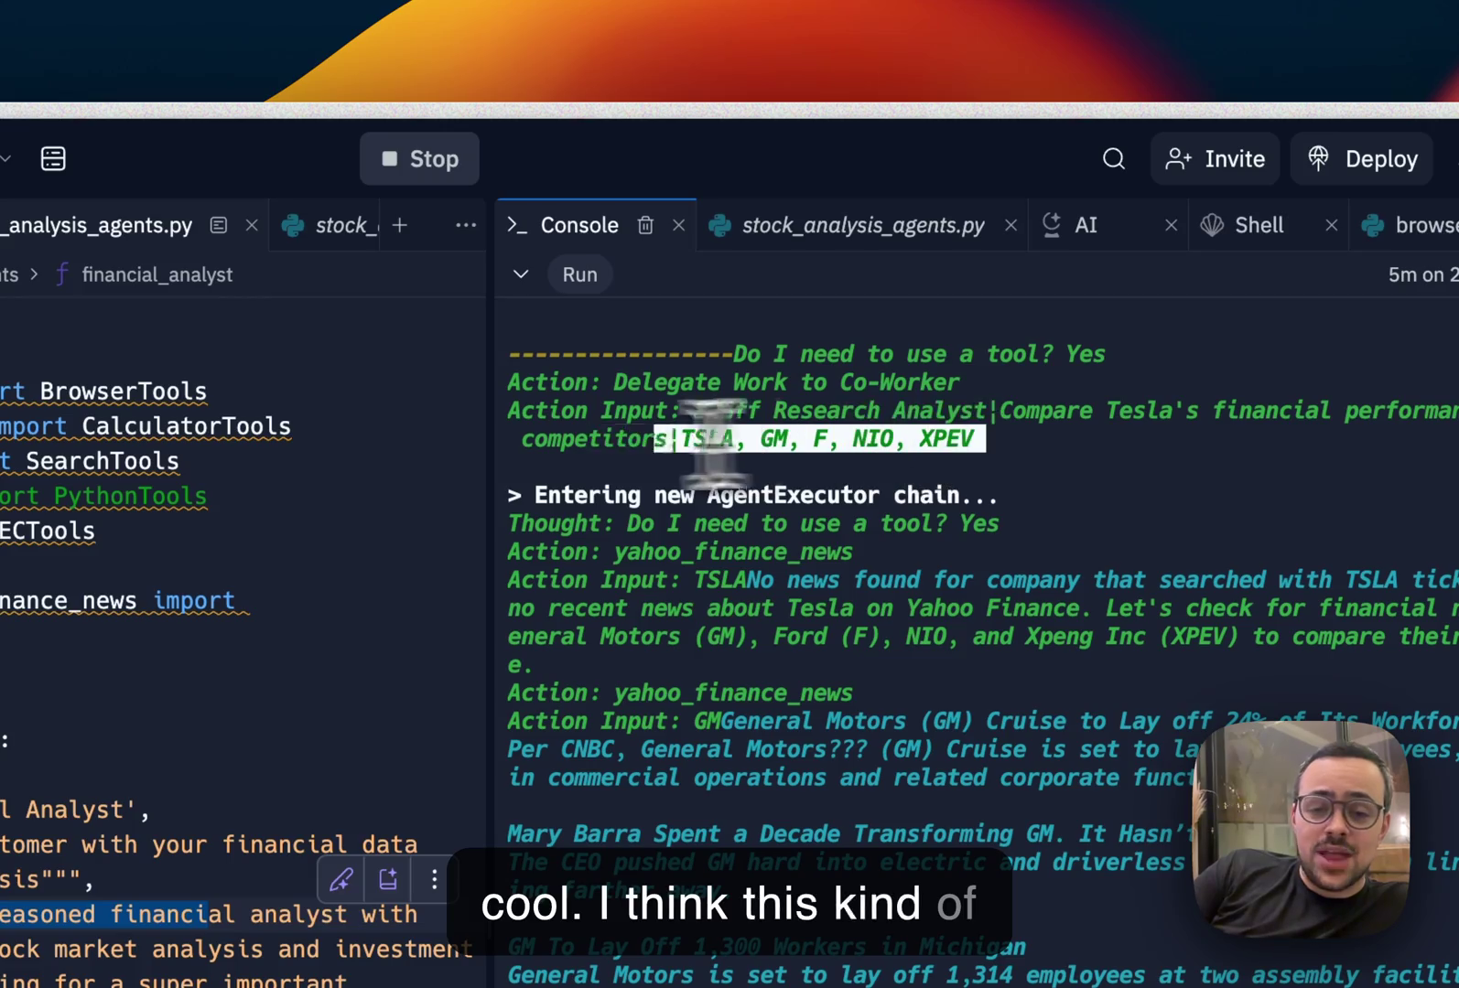
left_click_drag(706, 439, 480, 397)
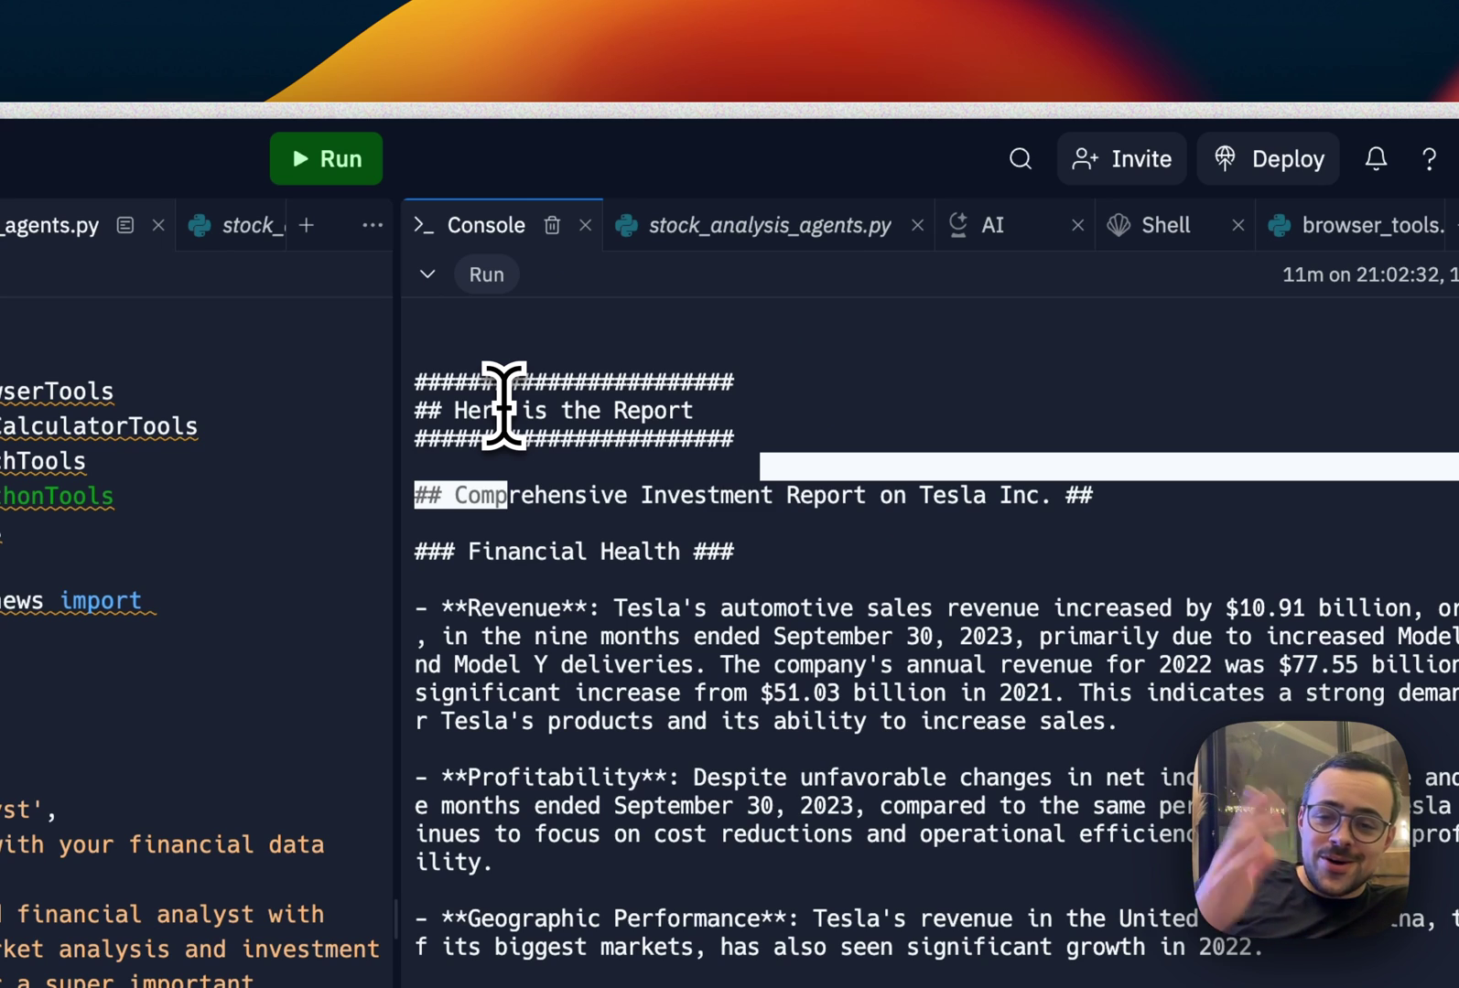
left_click(510, 411)
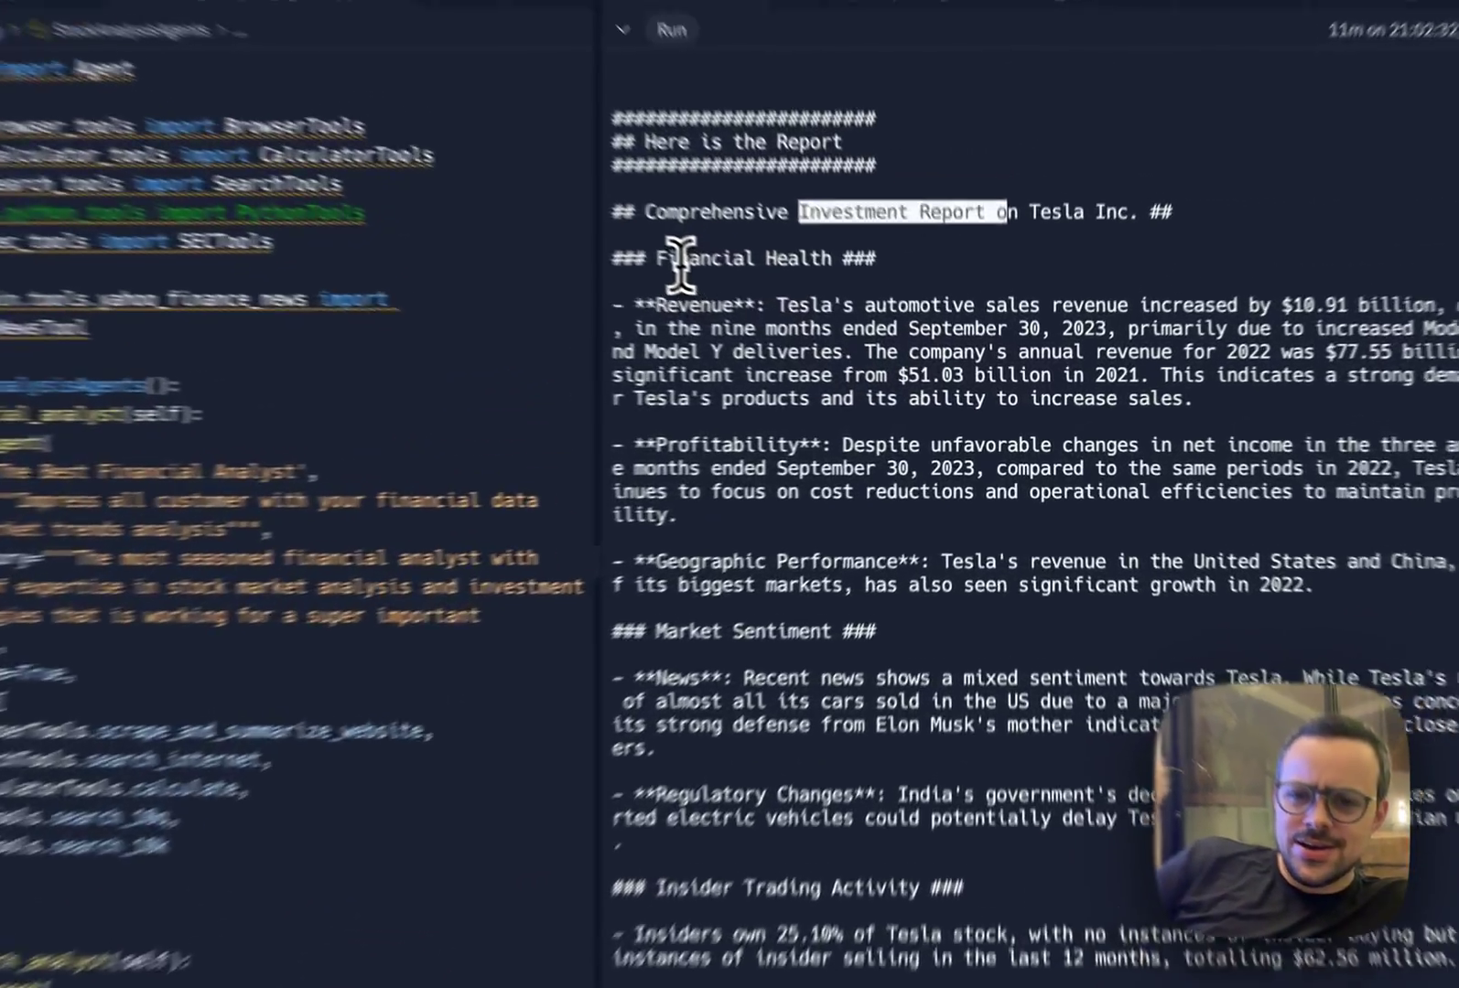
mouse_move(818, 327)
left_mouse_down()
mouse_move(878, 326)
mouse_move(857, 327)
left_mouse_up()
double_click(846, 355)
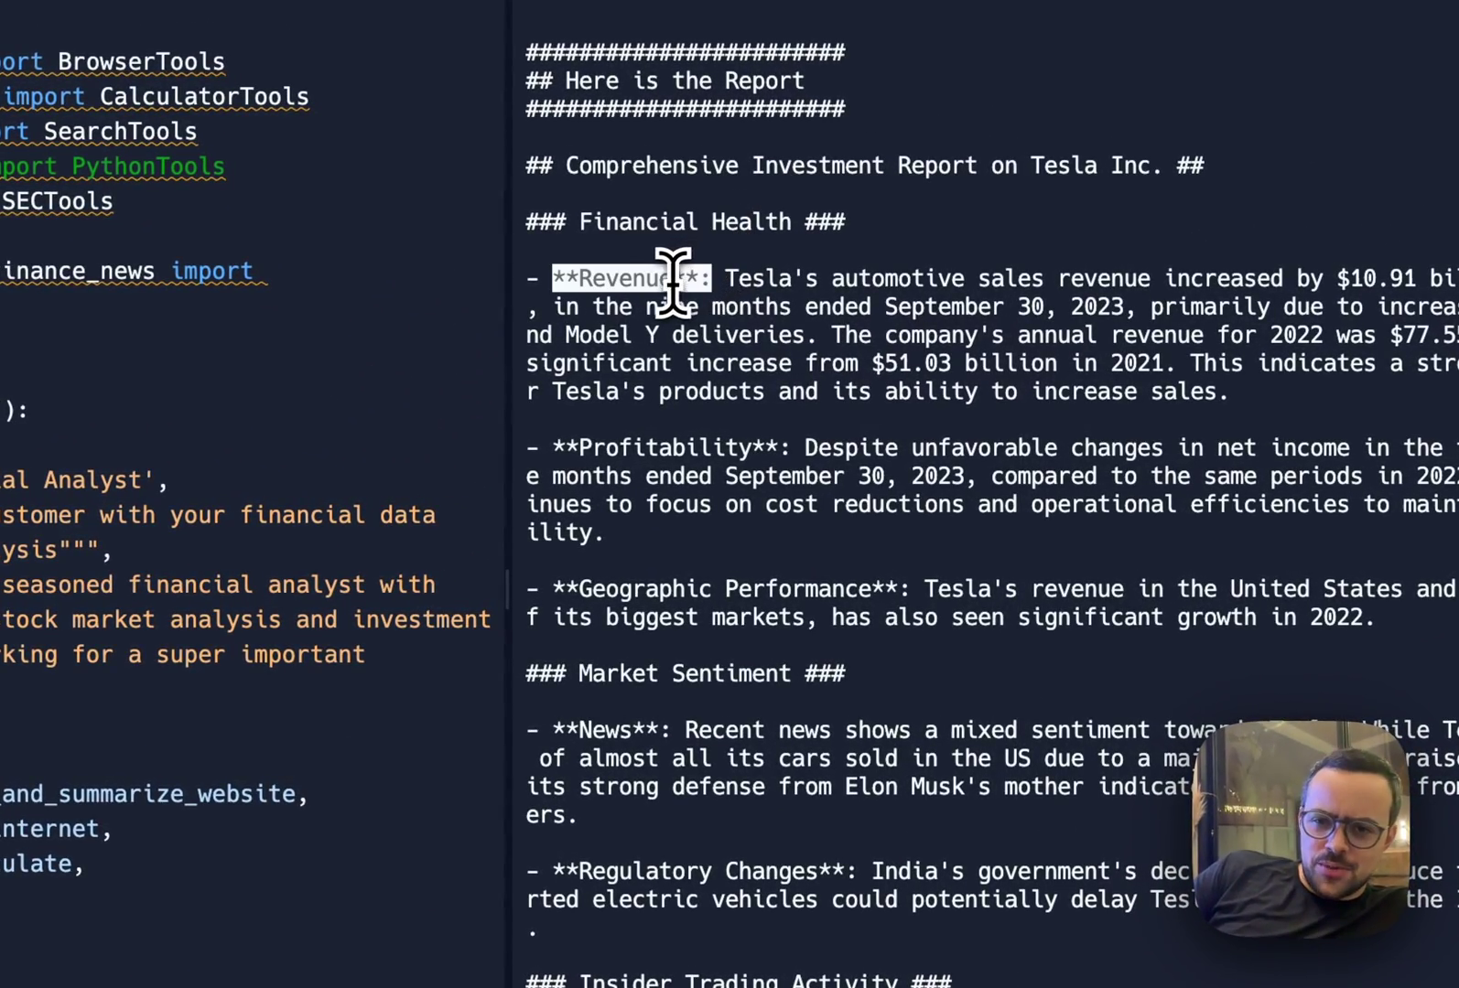
double_click(653, 449)
scroll(653, 449, "down", 1)
scroll(693, 445, "down", 4)
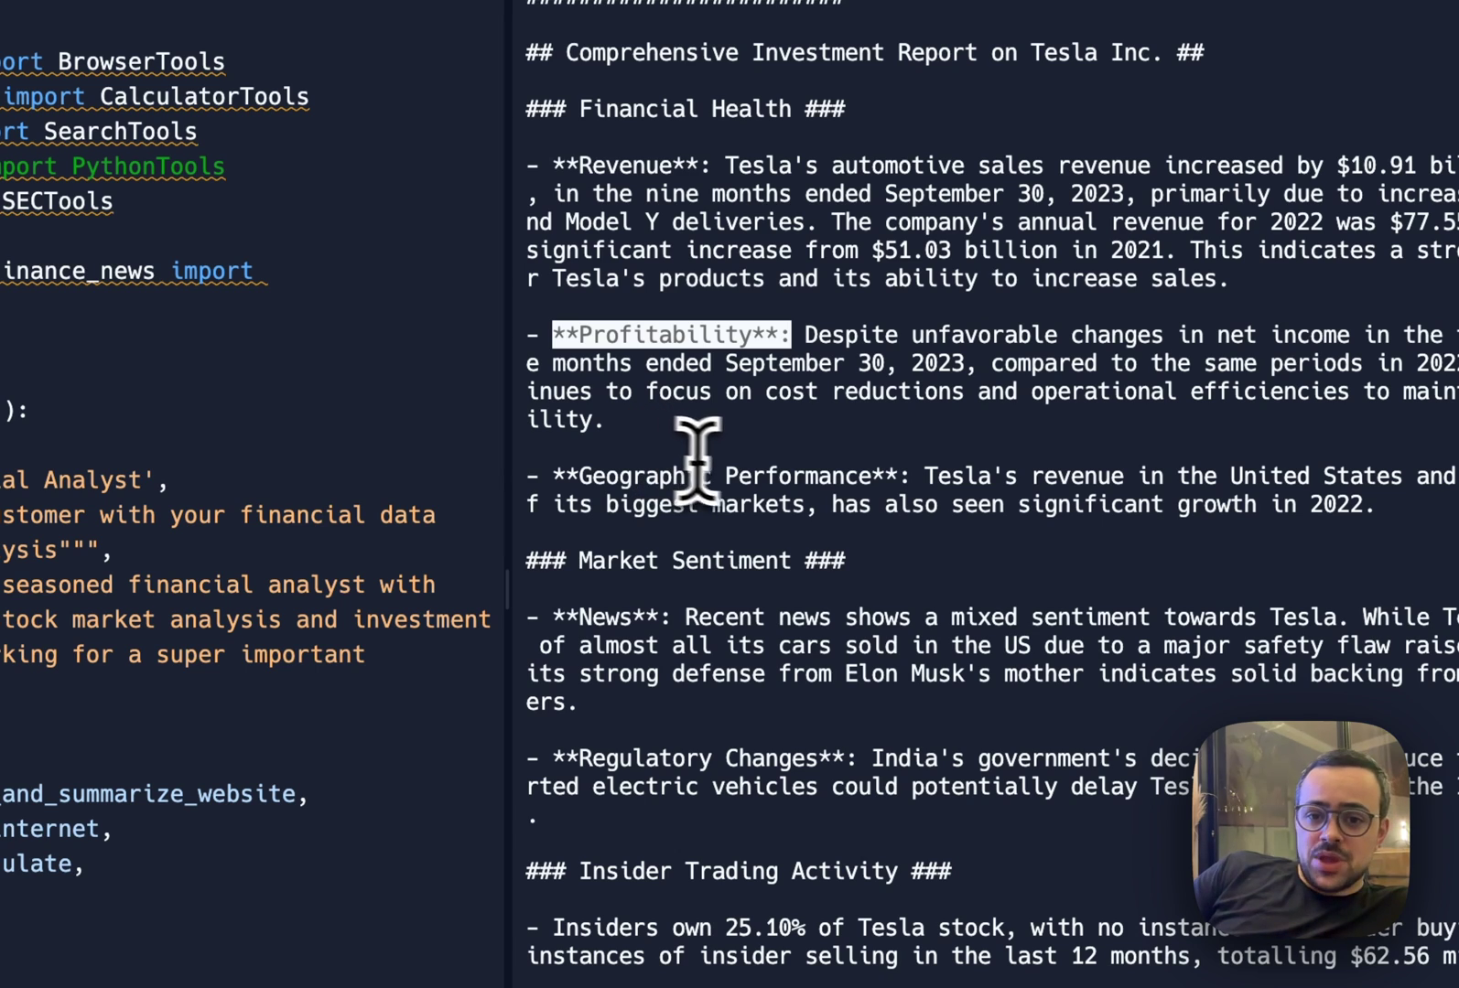
double_click(743, 448)
scroll(743, 456, "down", 2)
left_click(628, 488)
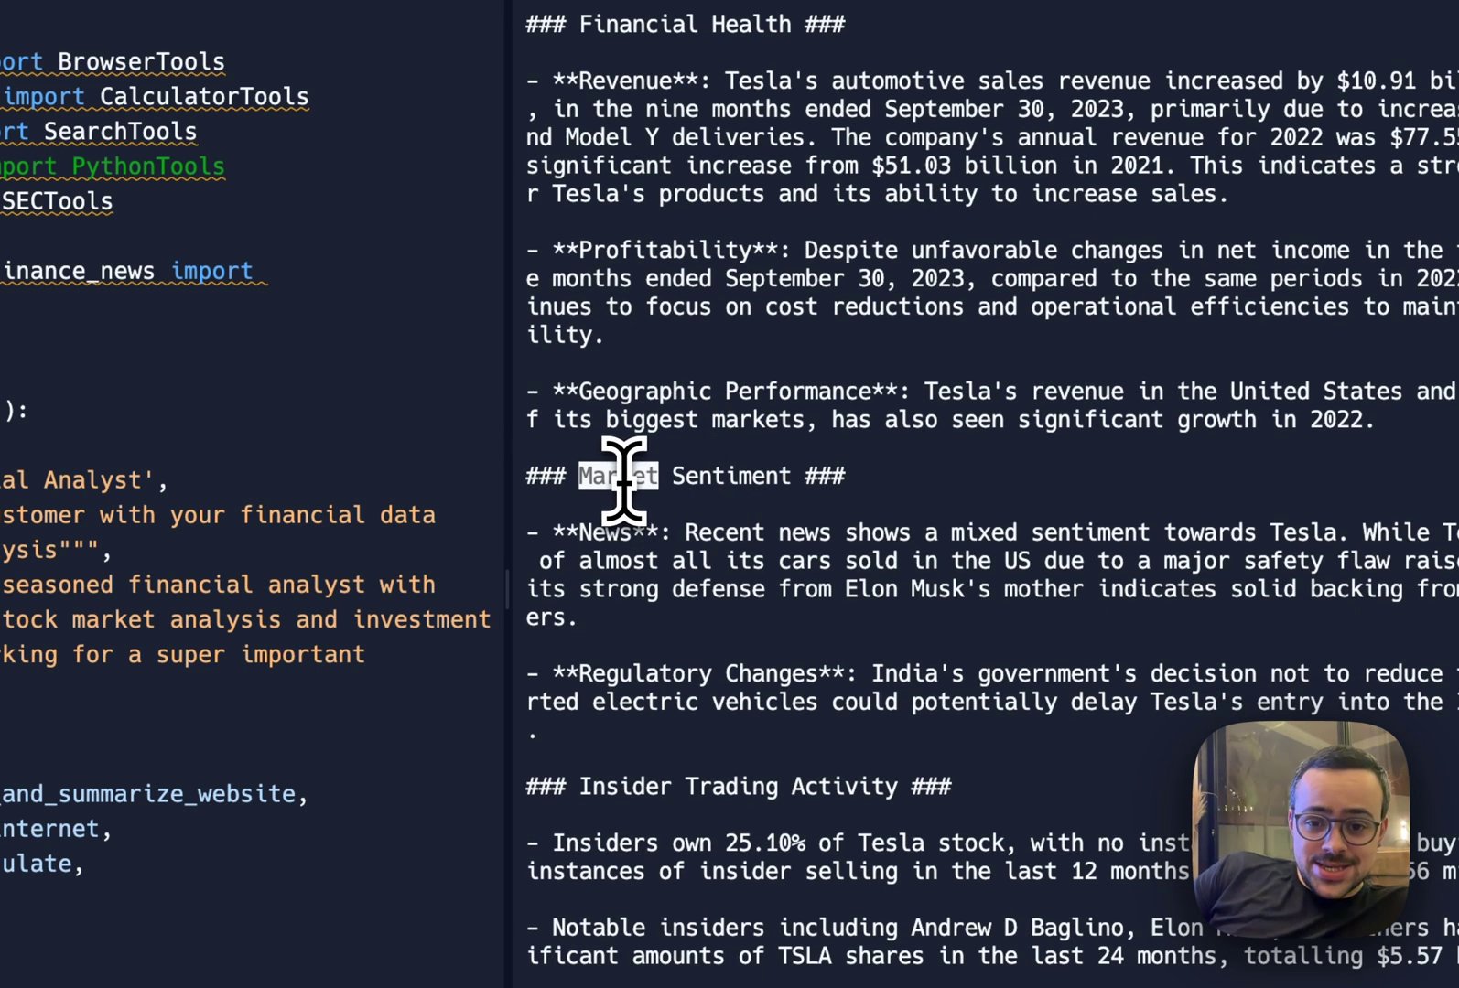
scroll(727, 714, "down", 3)
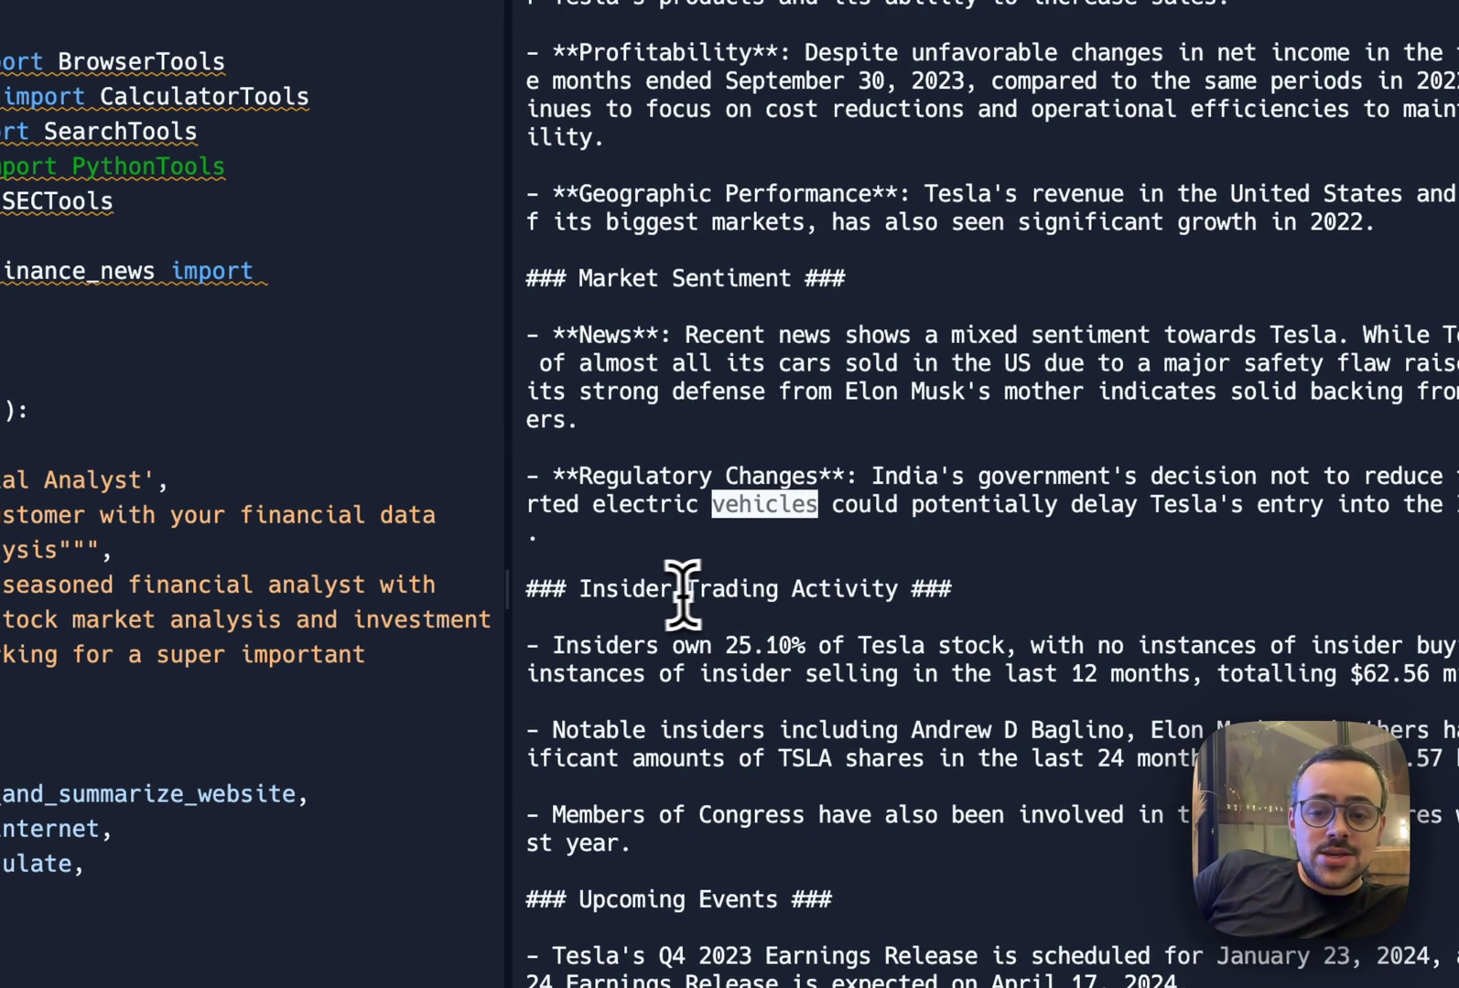
scroll(819, 624, "down", 3)
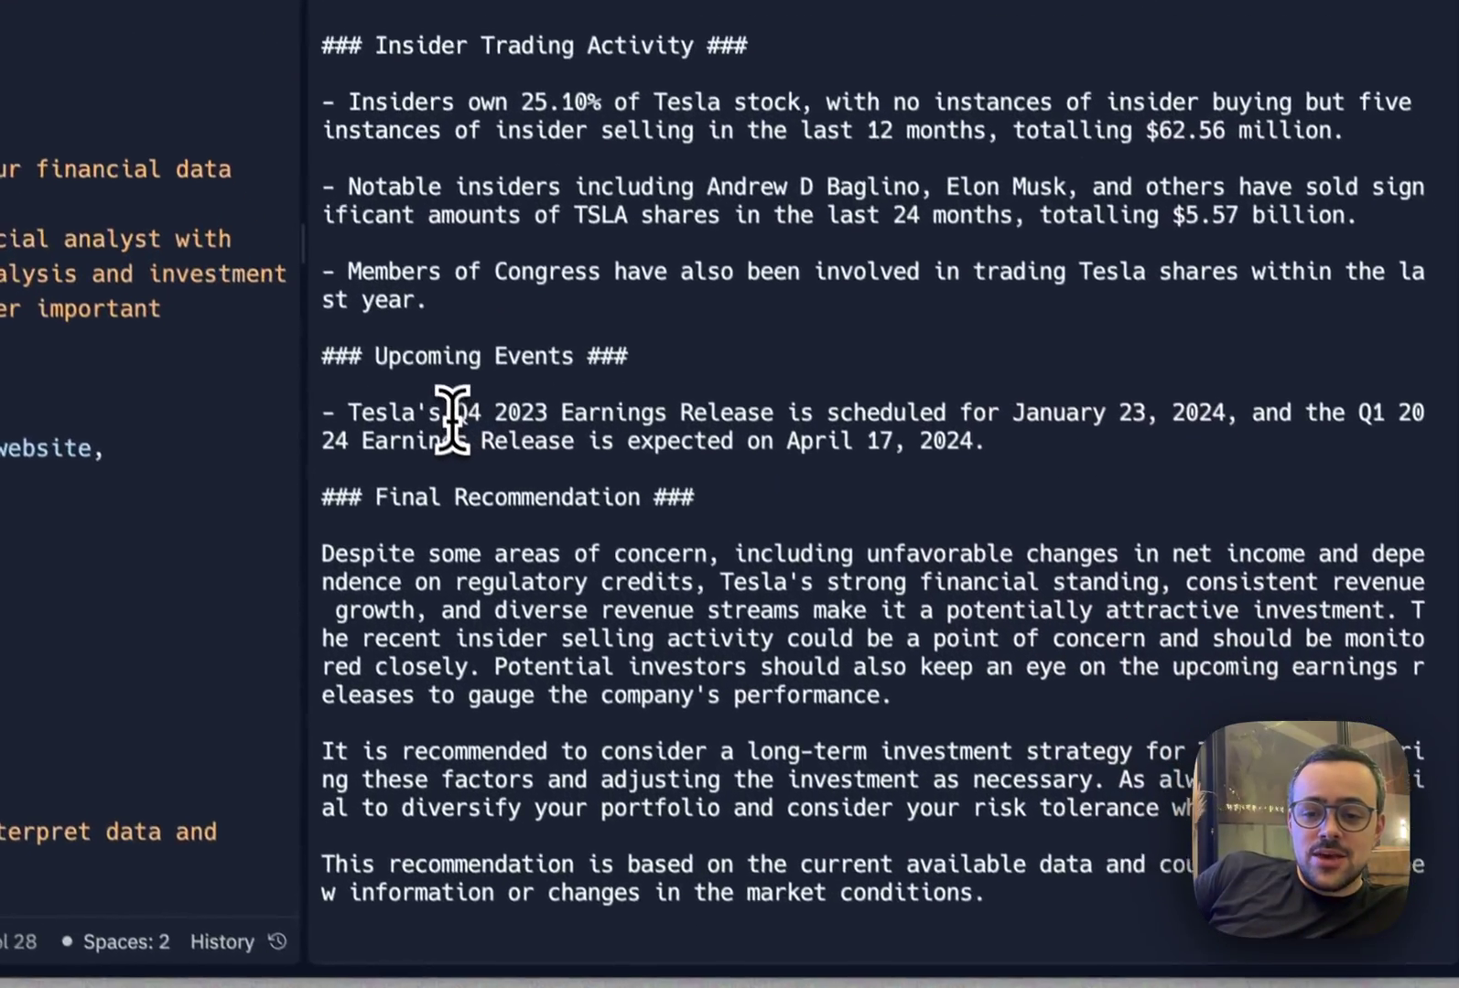
left_click_drag(443, 392, 662, 390)
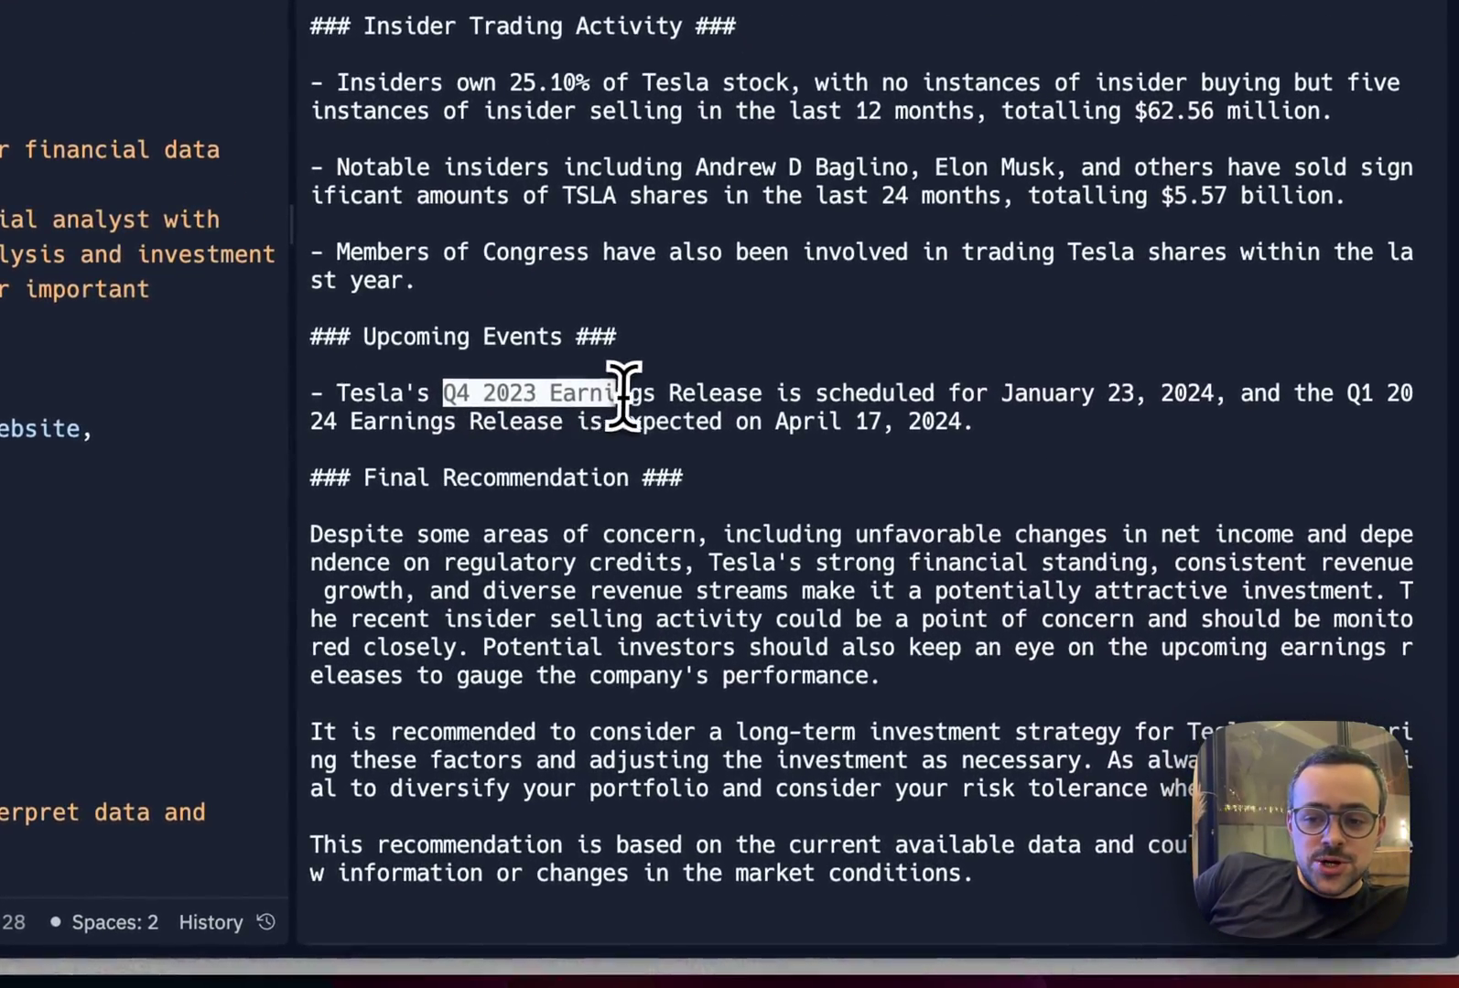
double_click(1039, 392)
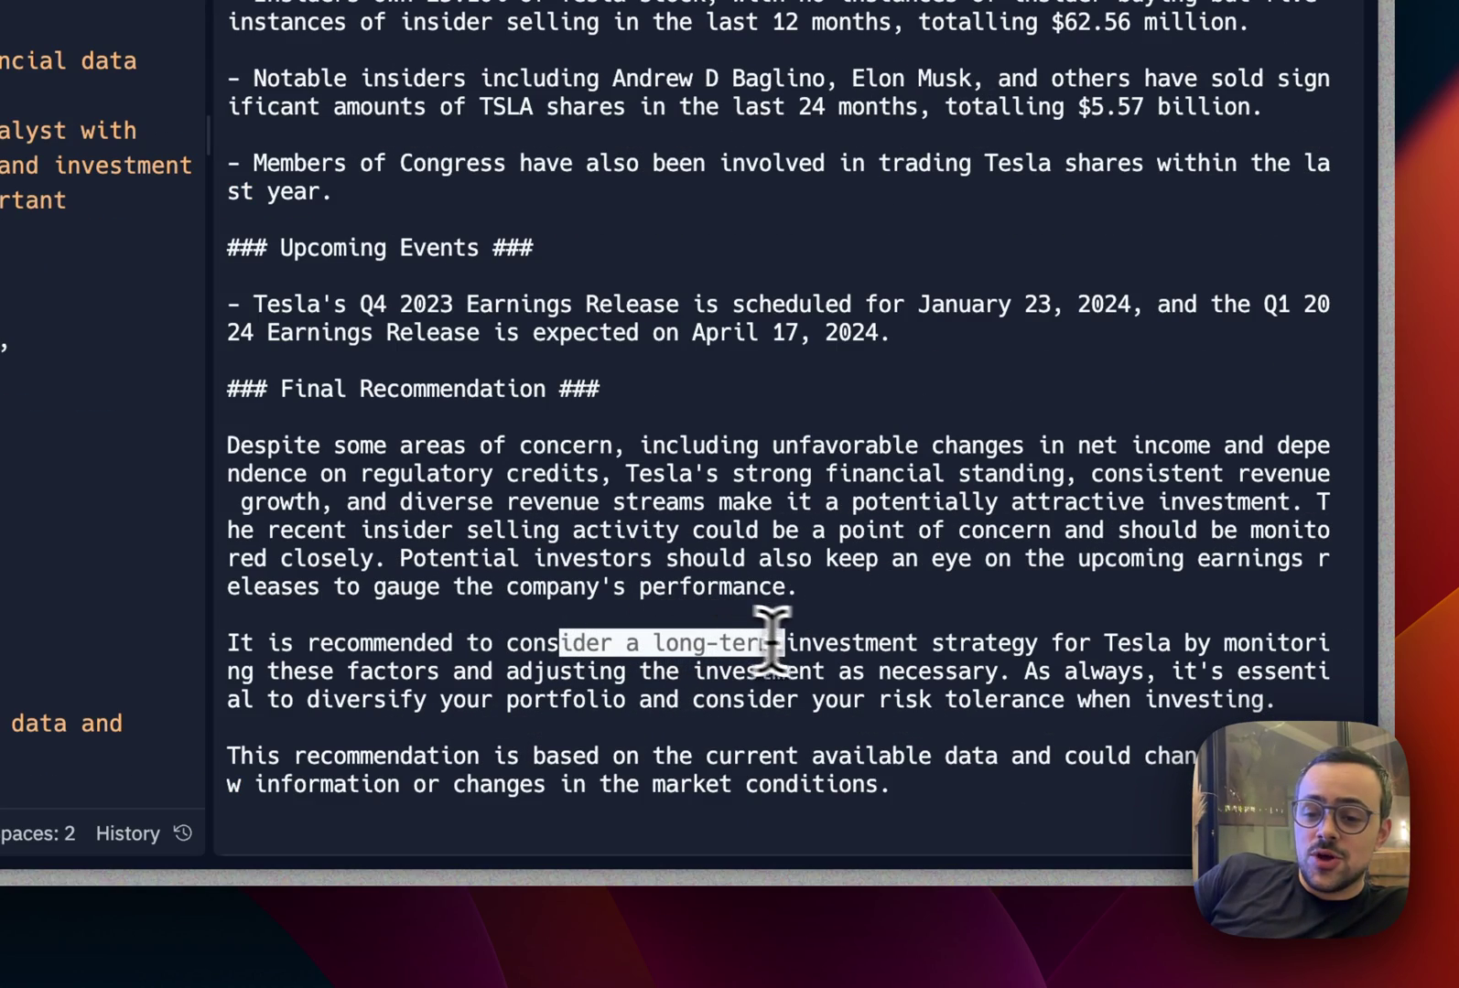
left_click(856, 640)
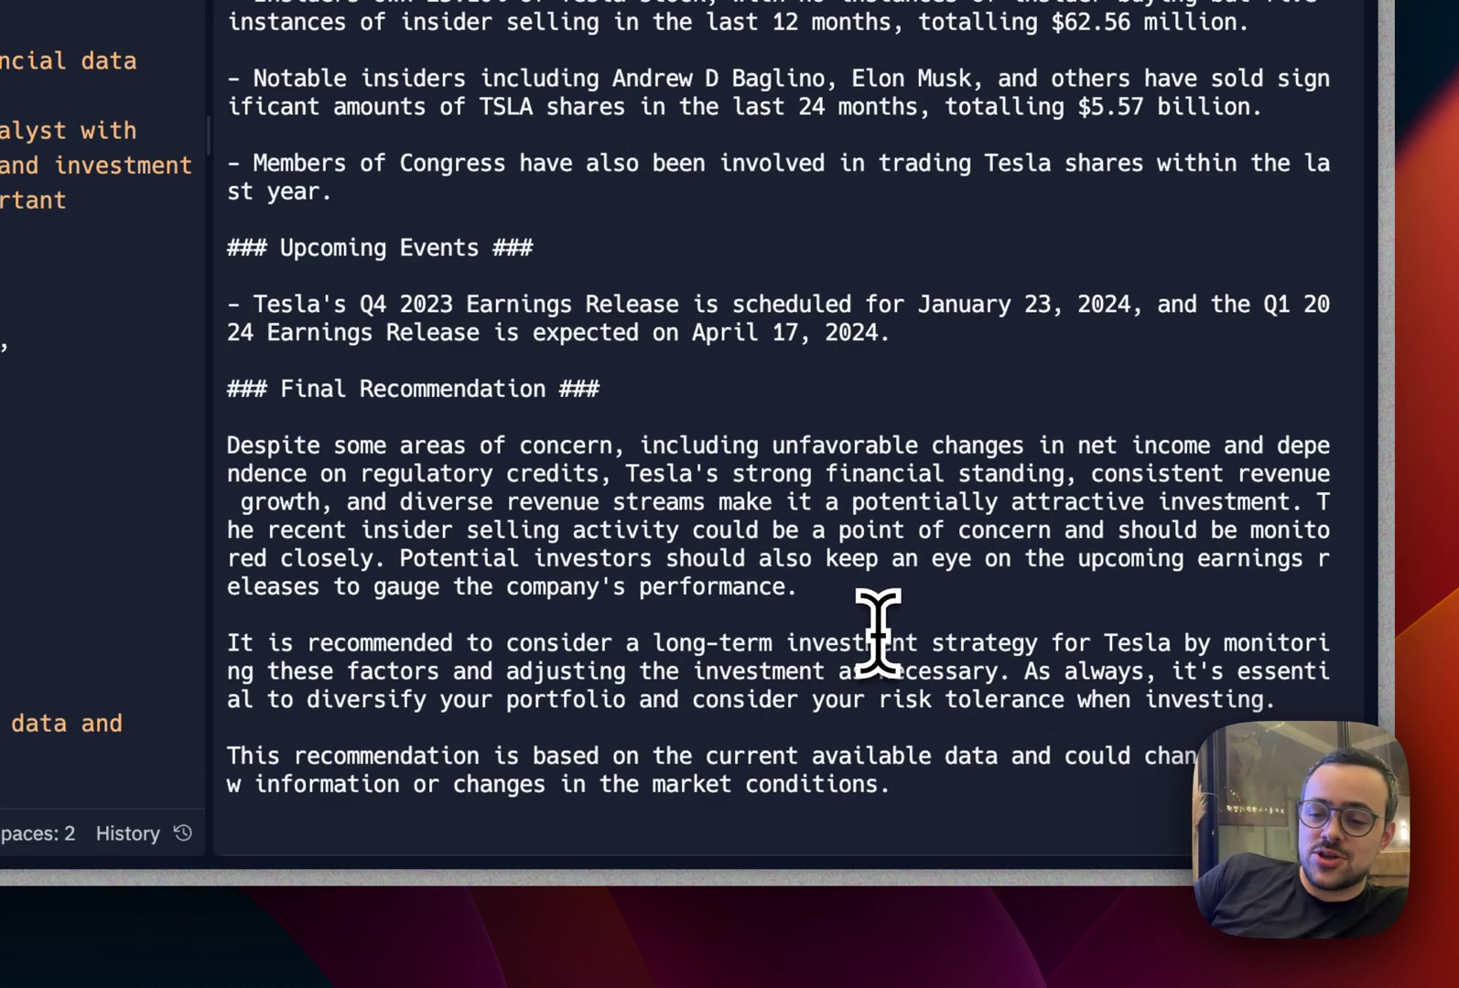